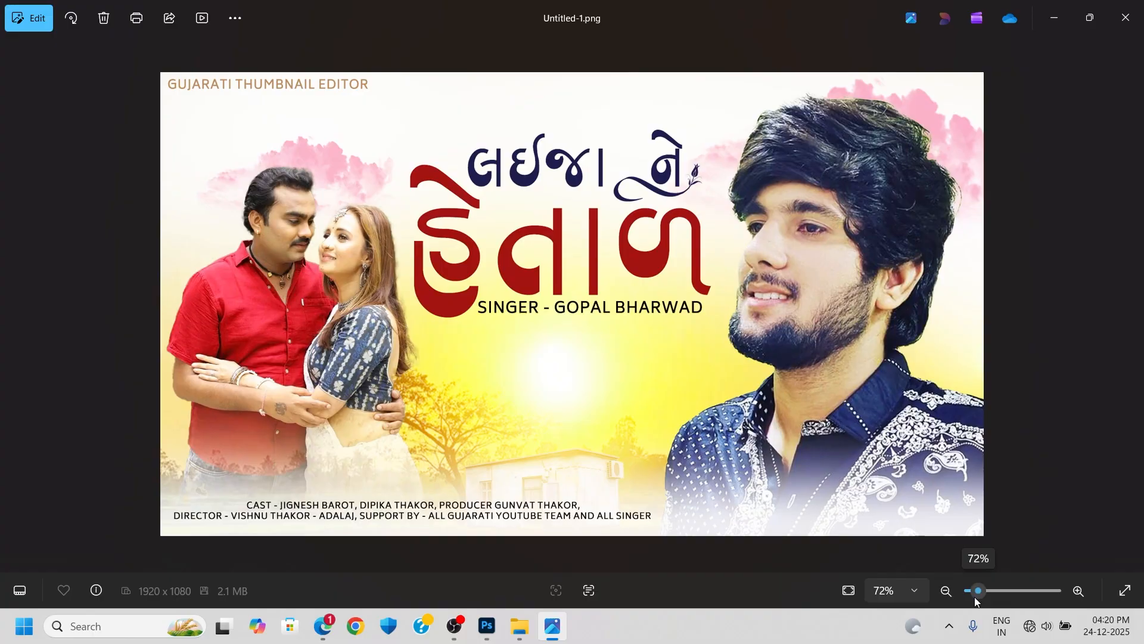
# - Switch to Photoshop and show the sunset field layer directly above the white Background
pyautogui.moveTo(975, 597); pyautogui.dragTo(975, 598)
pyautogui.click(490, 635)
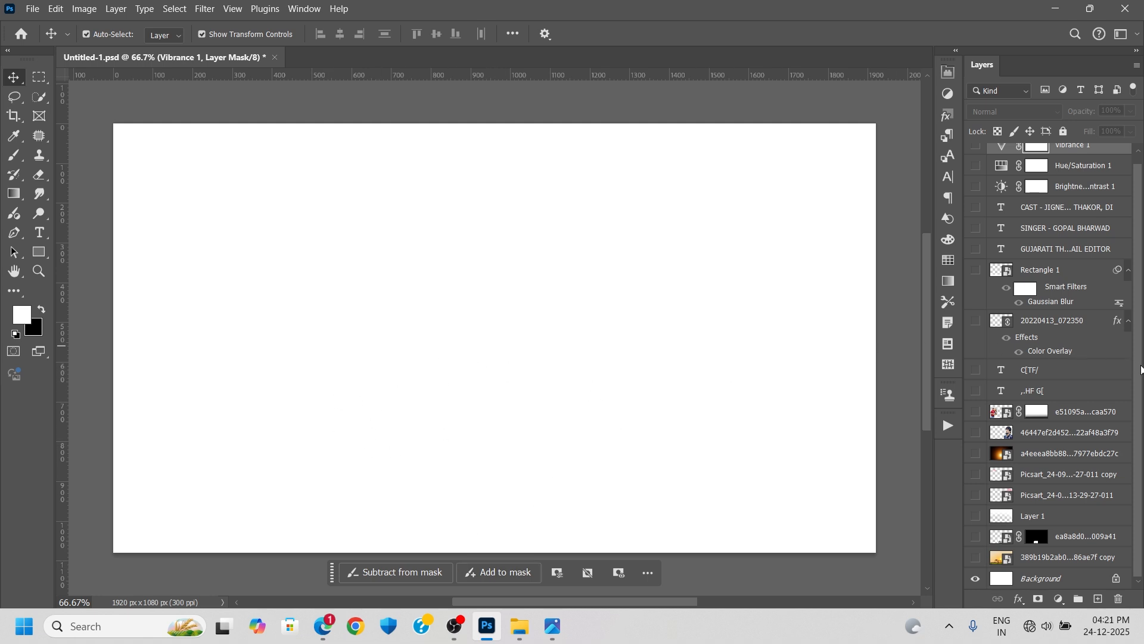
pyautogui.click(976, 559)
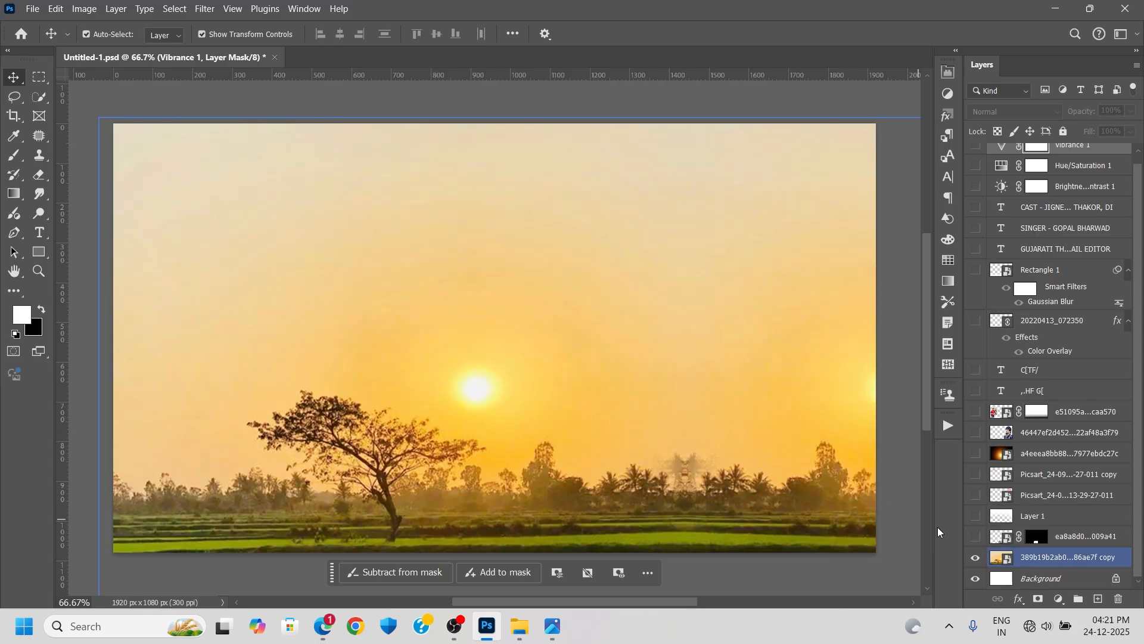
# - Inspect the sunset smart object's contents by toggling its two layers, and close it without saving
pyautogui.doubleClick(1003, 558)
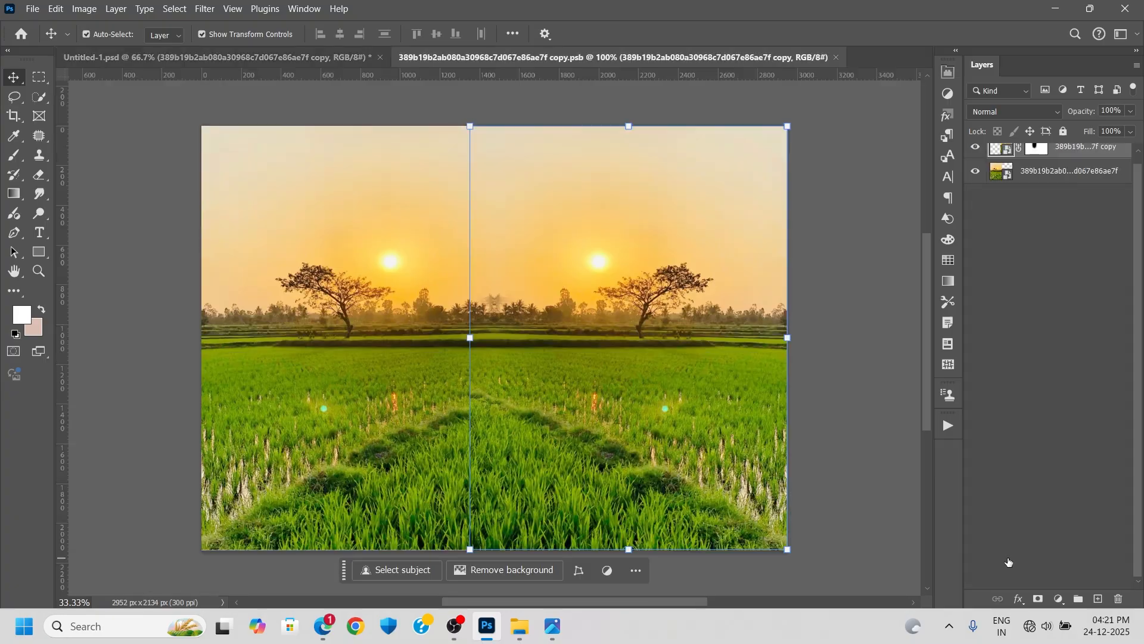
pyautogui.click(978, 158)
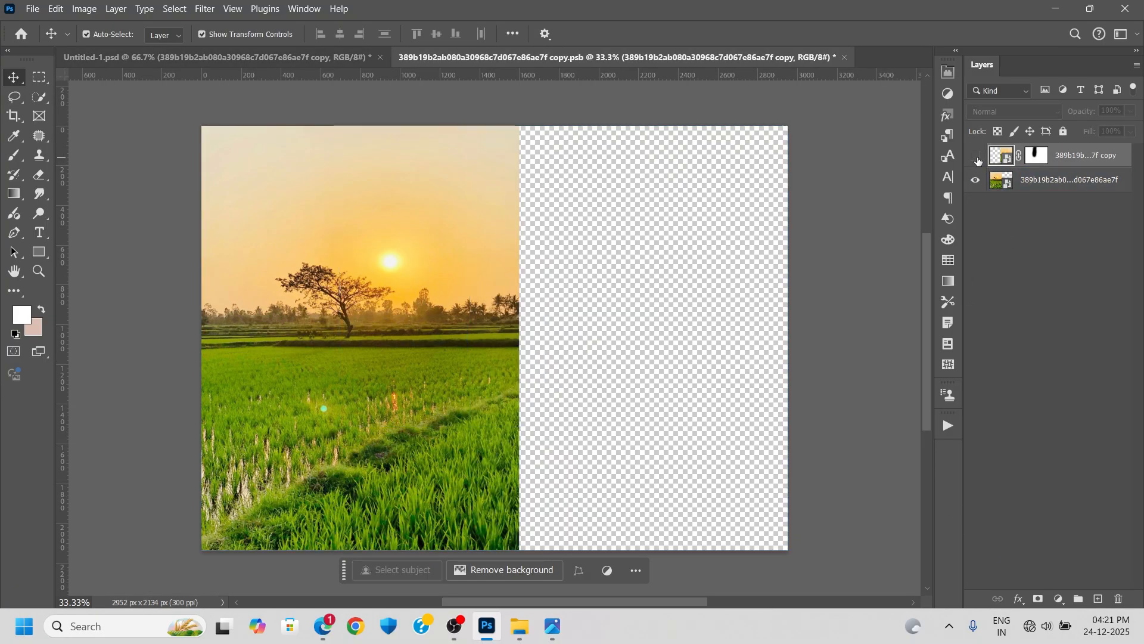
pyautogui.click(976, 182)
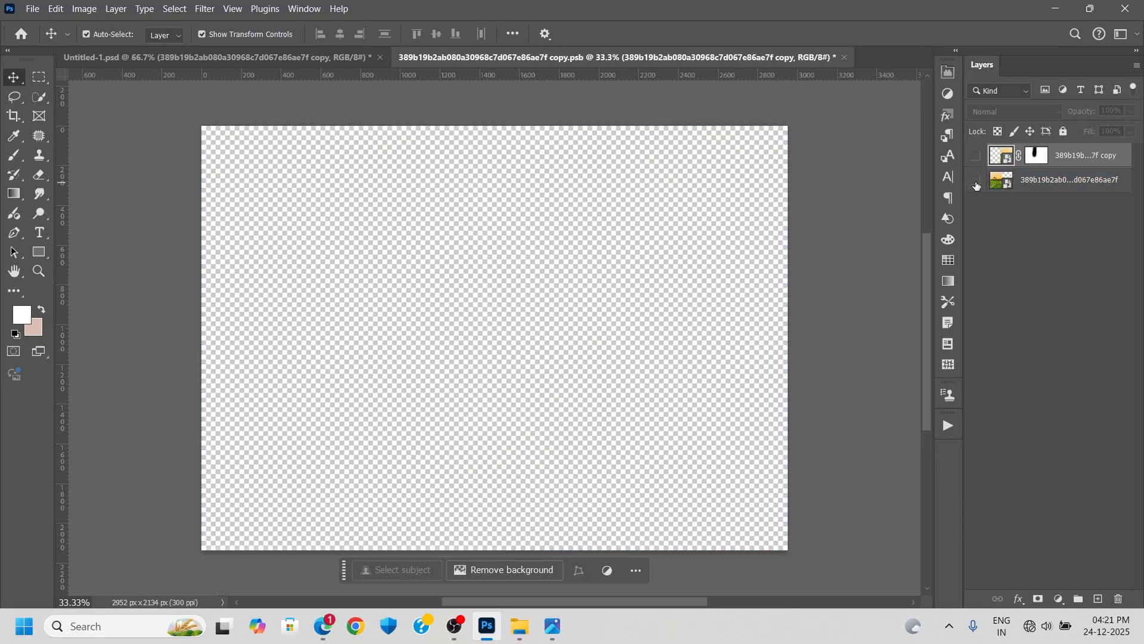
pyautogui.click(977, 181)
pyautogui.click(976, 157)
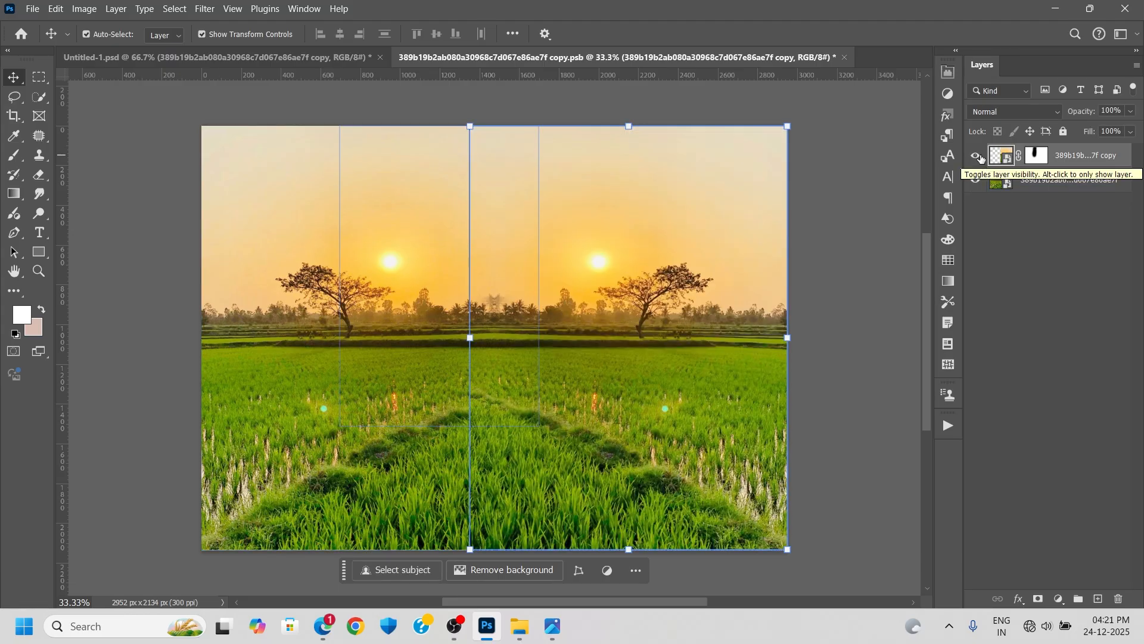
pyautogui.click(844, 57)
pyautogui.click(594, 255)
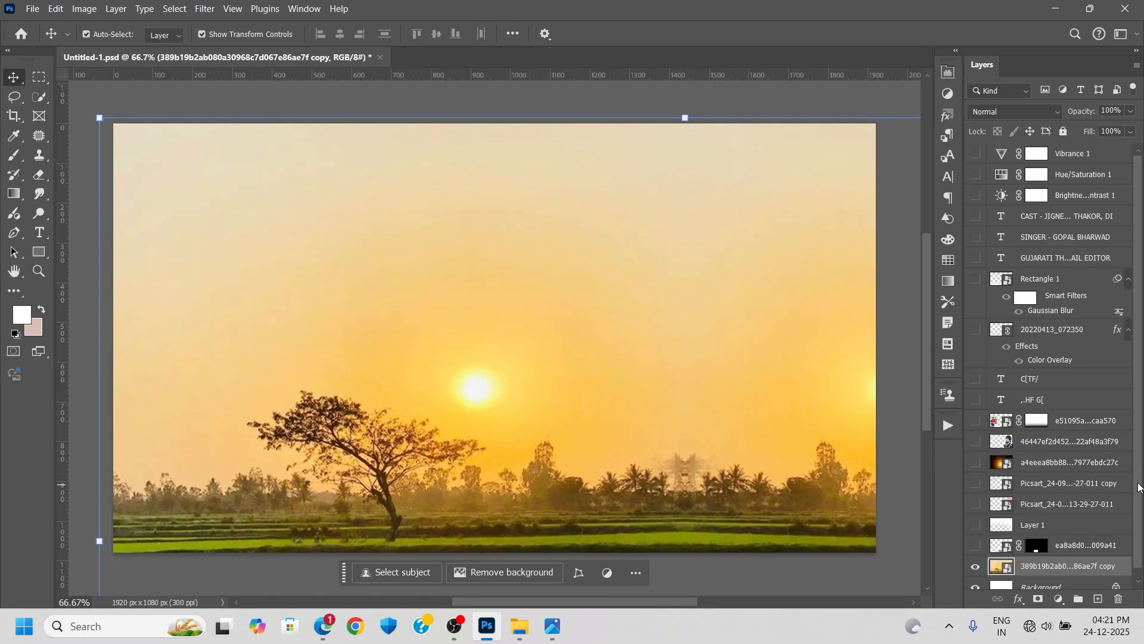
# - Toggle the masked house layer above the sunset field to compare, leaving it visible
pyautogui.scroll(-1, 1138, 506)
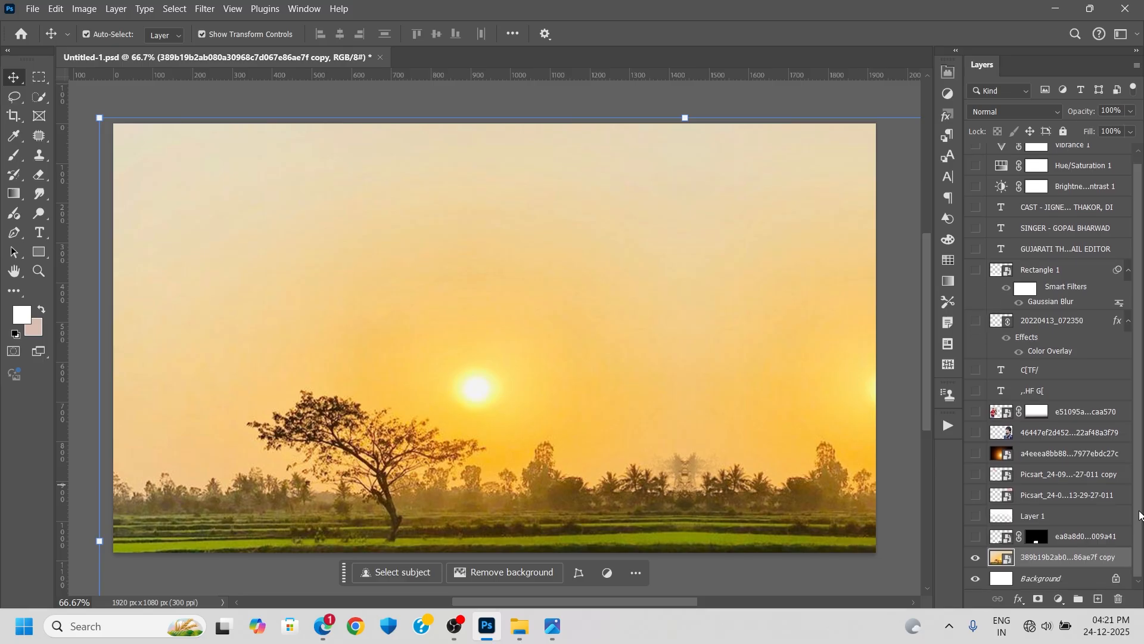
pyautogui.click(975, 539)
pyautogui.click(975, 539)
pyautogui.click(976, 540)
pyautogui.click(975, 540)
pyautogui.click(975, 539)
pyautogui.click(975, 539)
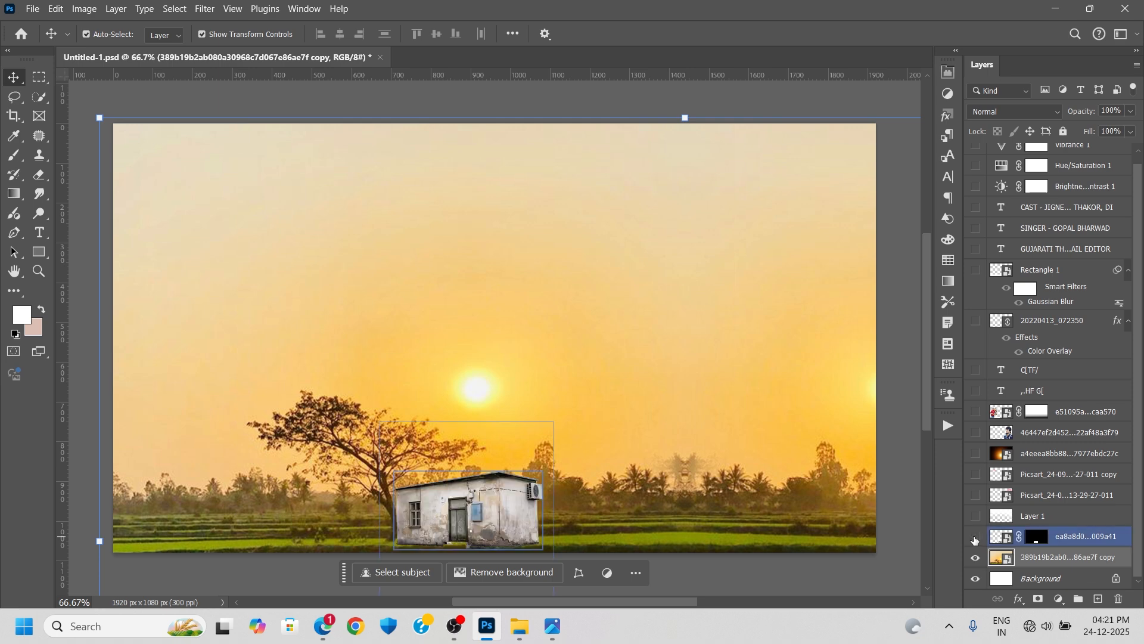
pyautogui.click(975, 540)
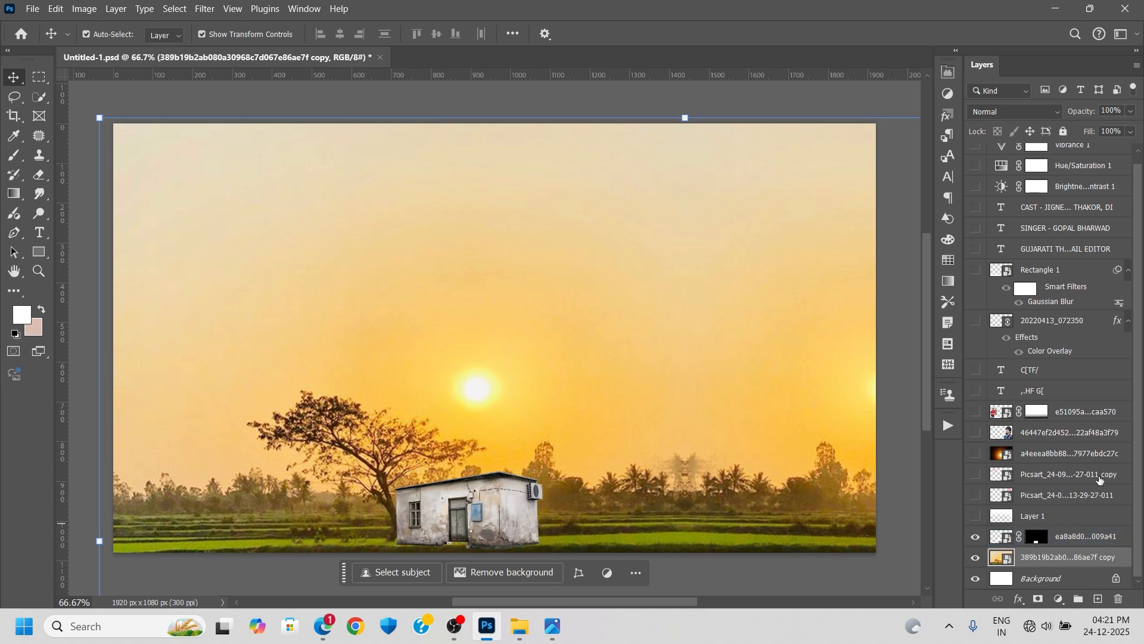
# - Show Layer 1, the white fade over the upper sky, comparing the image with and without it
pyautogui.scroll(1, 1141, 433)
pyautogui.scroll(-1, 1141, 435)
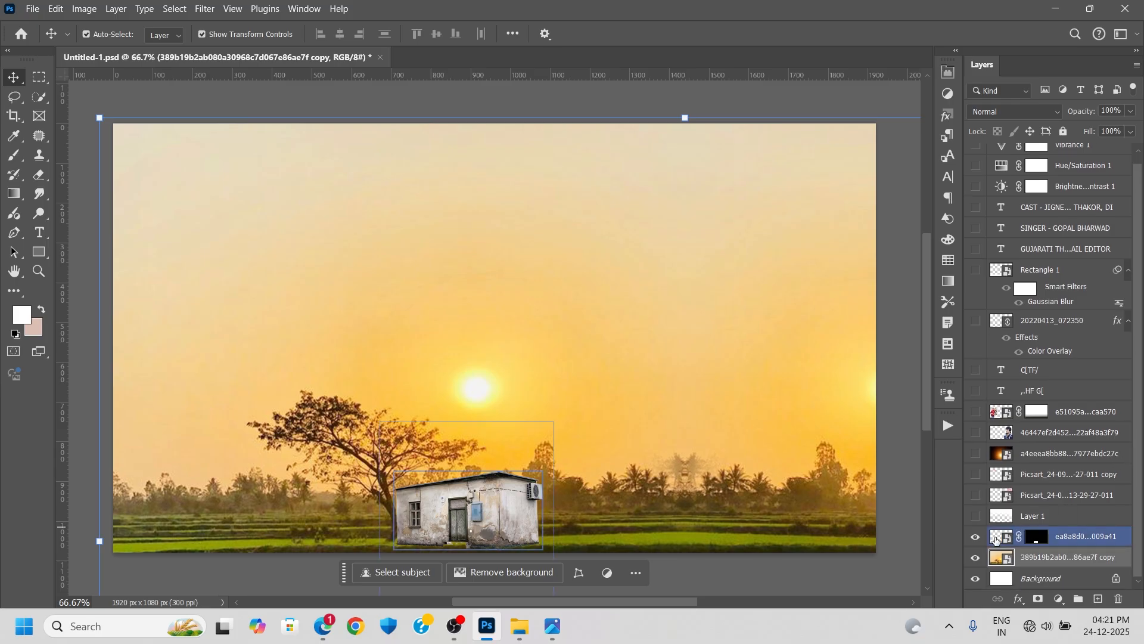
pyautogui.click(976, 517)
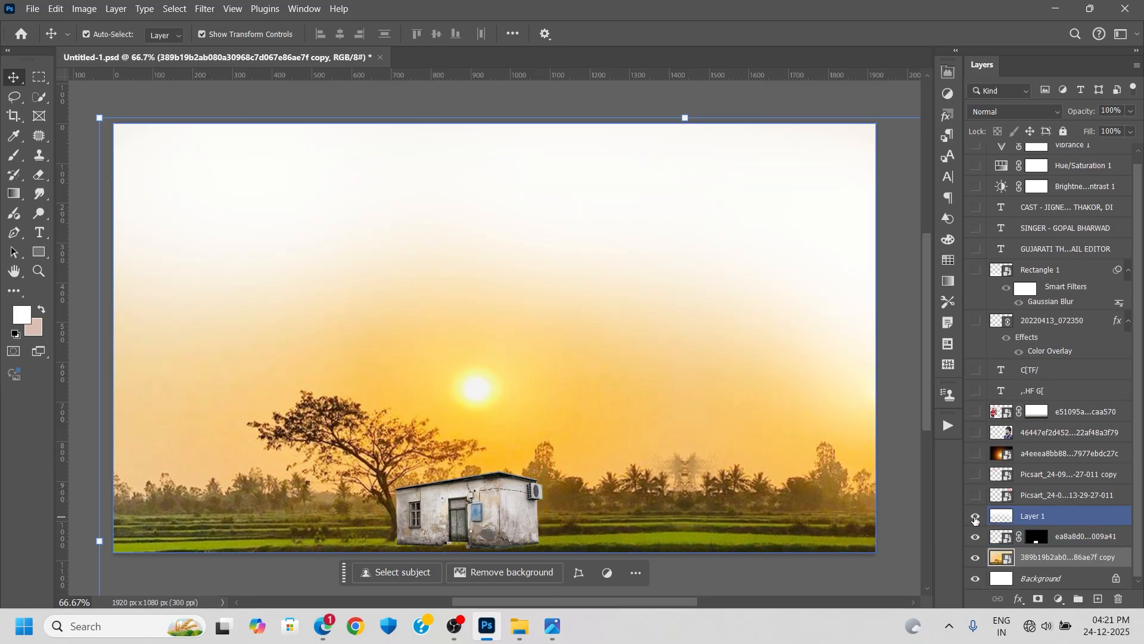
pyautogui.click(975, 518)
pyautogui.click(975, 518)
# - Show both pink cloud layers in the sky, comparing the image with and without the smaller copy
pyautogui.click(976, 497)
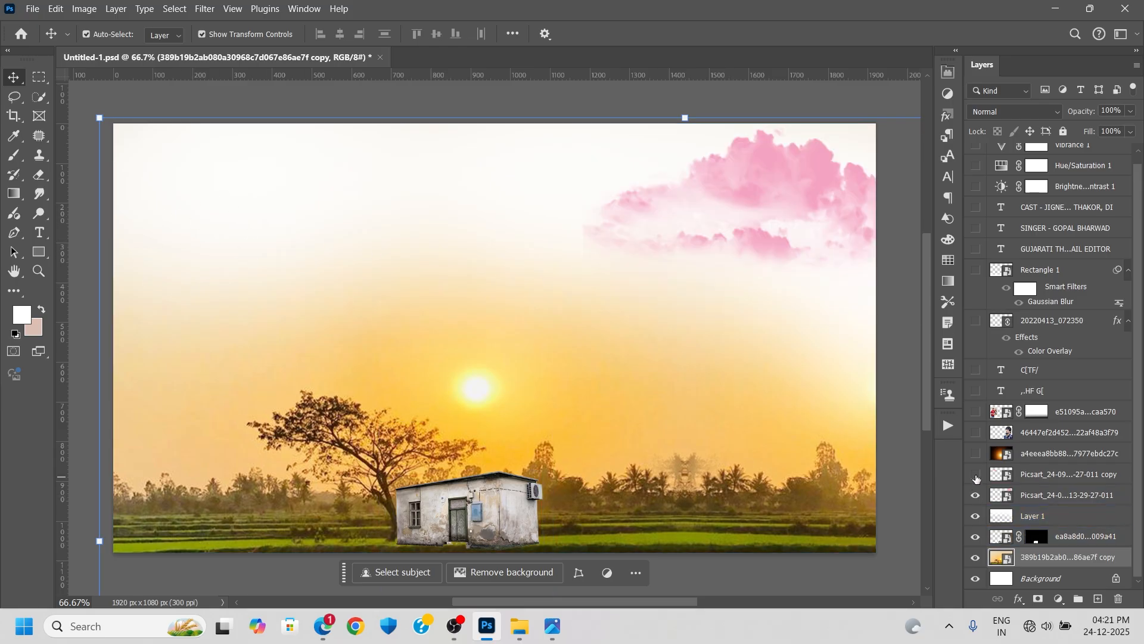
pyautogui.click(976, 476)
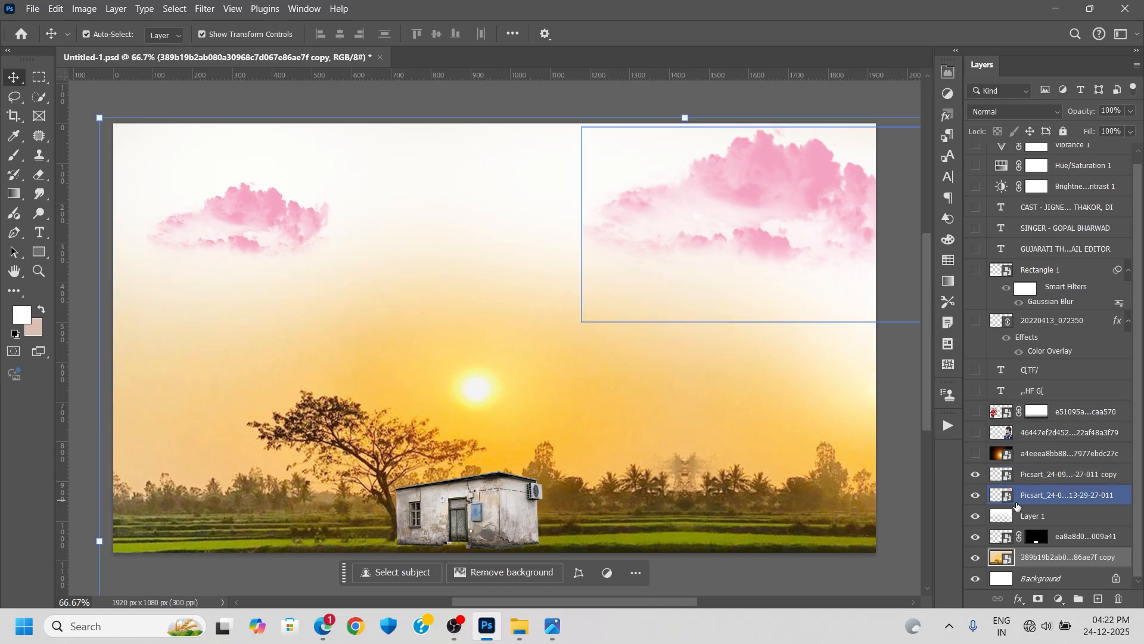
pyautogui.click(976, 475)
pyautogui.click(977, 476)
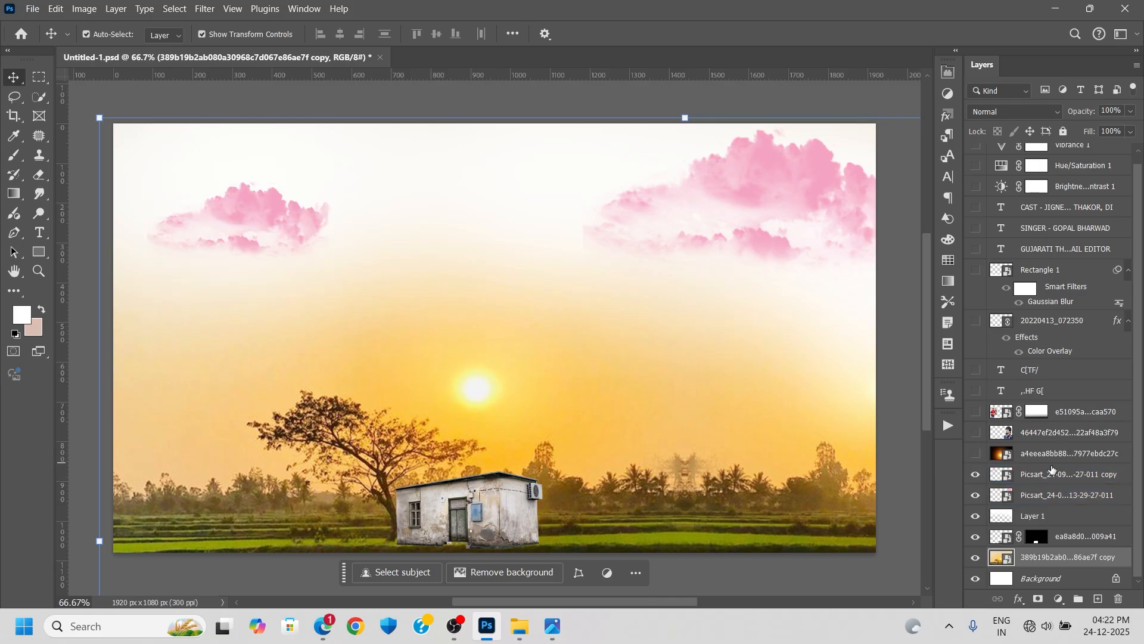
# - Toggle the sun glow layer above the clouds to compare its light effect, leaving it visible
pyautogui.click(977, 455)
pyautogui.click(978, 455)
pyautogui.click(978, 455)
pyautogui.click(979, 454)
pyautogui.click(976, 454)
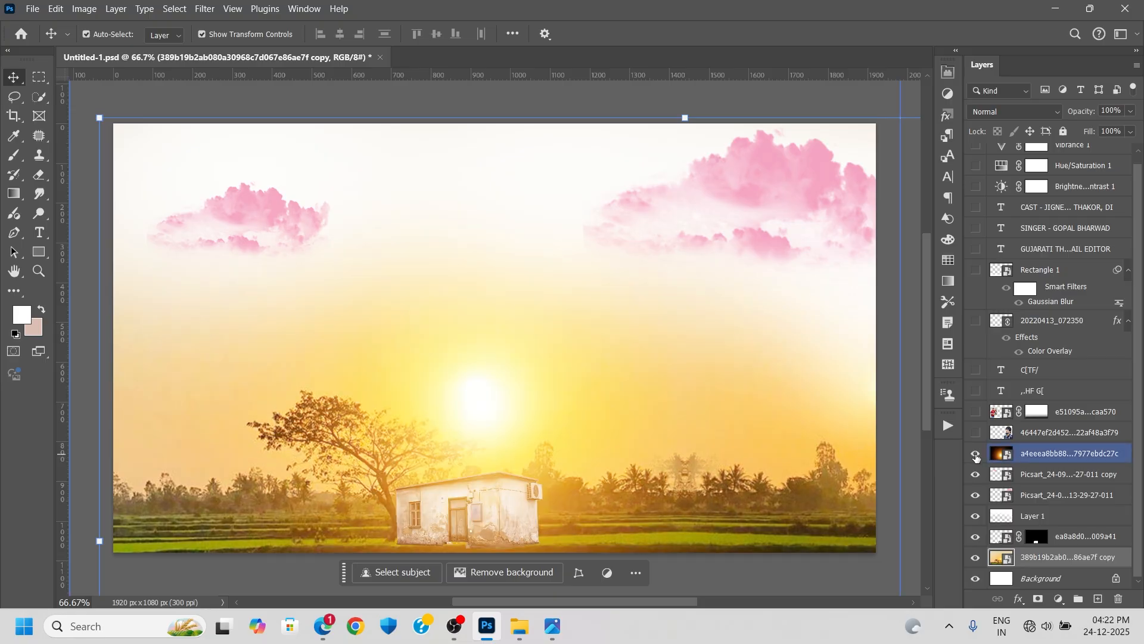
pyautogui.click(977, 454)
pyautogui.click(977, 455)
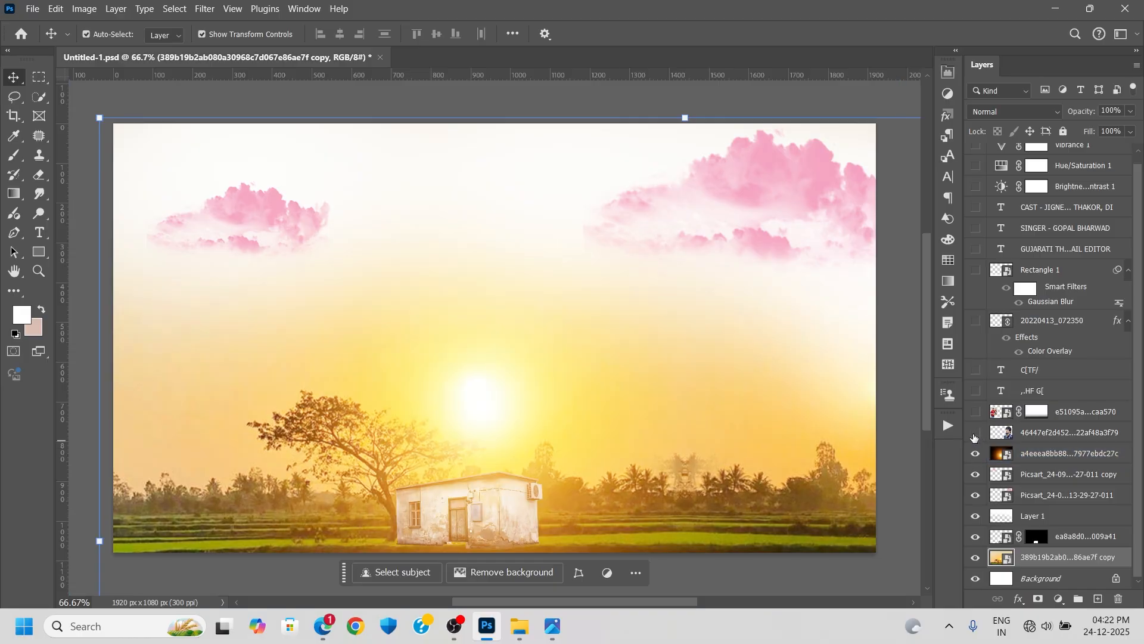
# - Show the large portrait layer and the masked couple layer
pyautogui.click(975, 434)
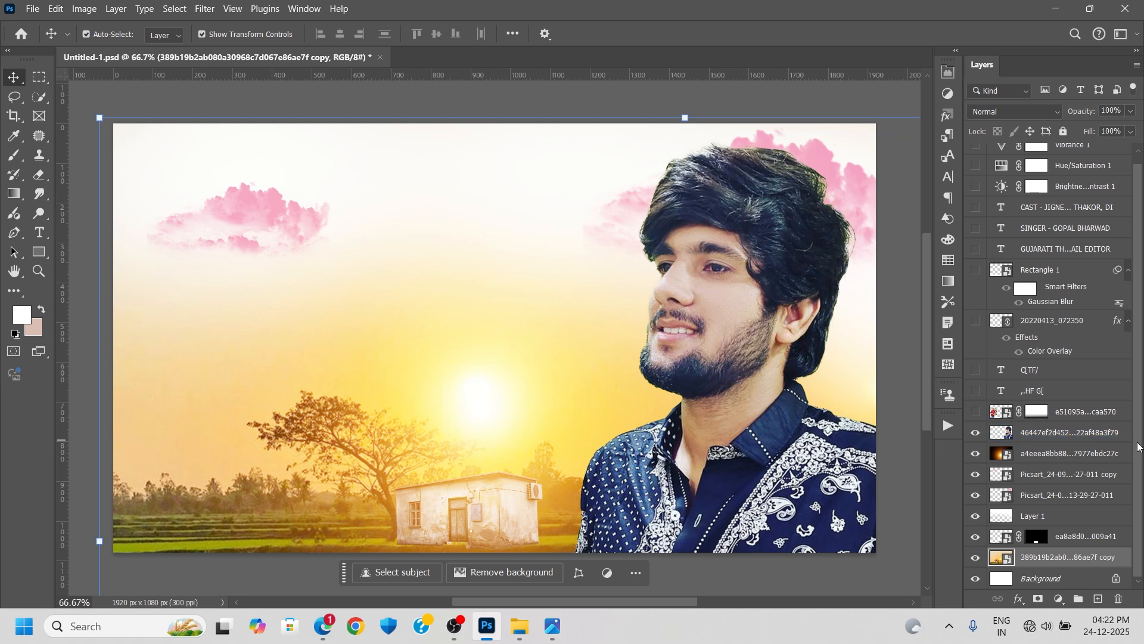
pyautogui.moveTo(1138, 447); pyautogui.dragTo(1141, 421)
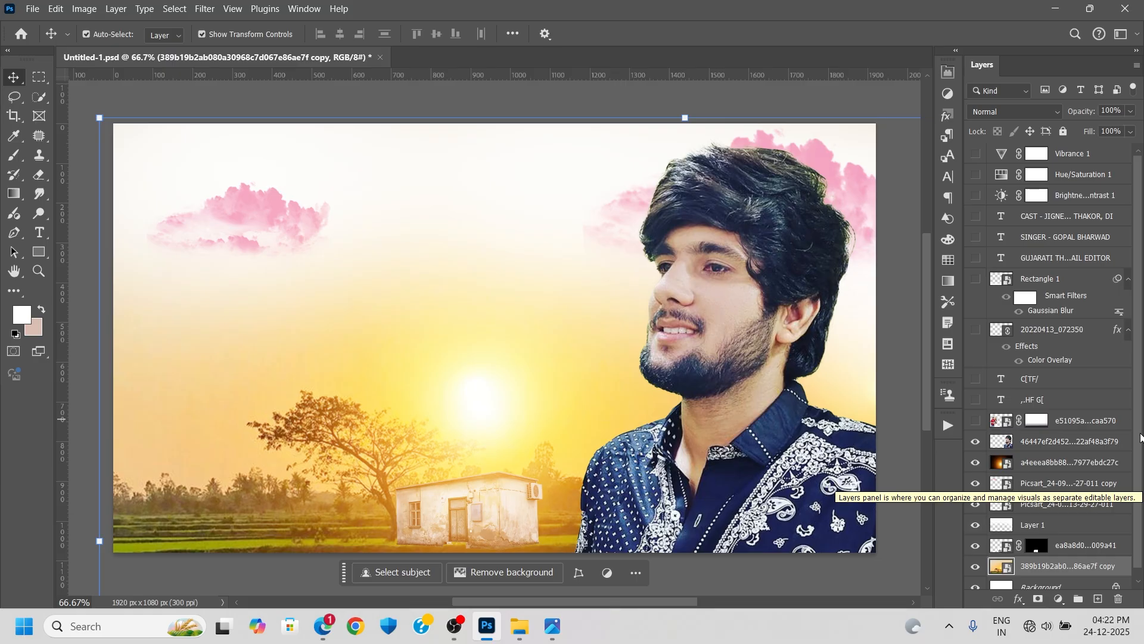
pyautogui.click(975, 422)
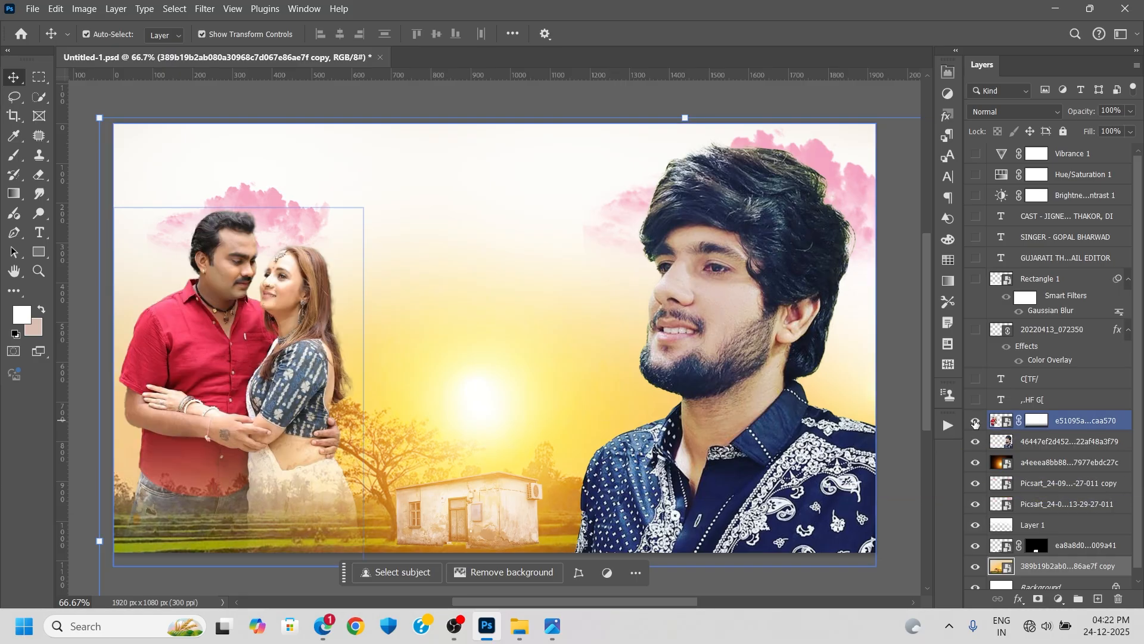
# - Inspect the couple smart object's cutout and its original source photo, and return to the main composition
pyautogui.doubleClick(1007, 424)
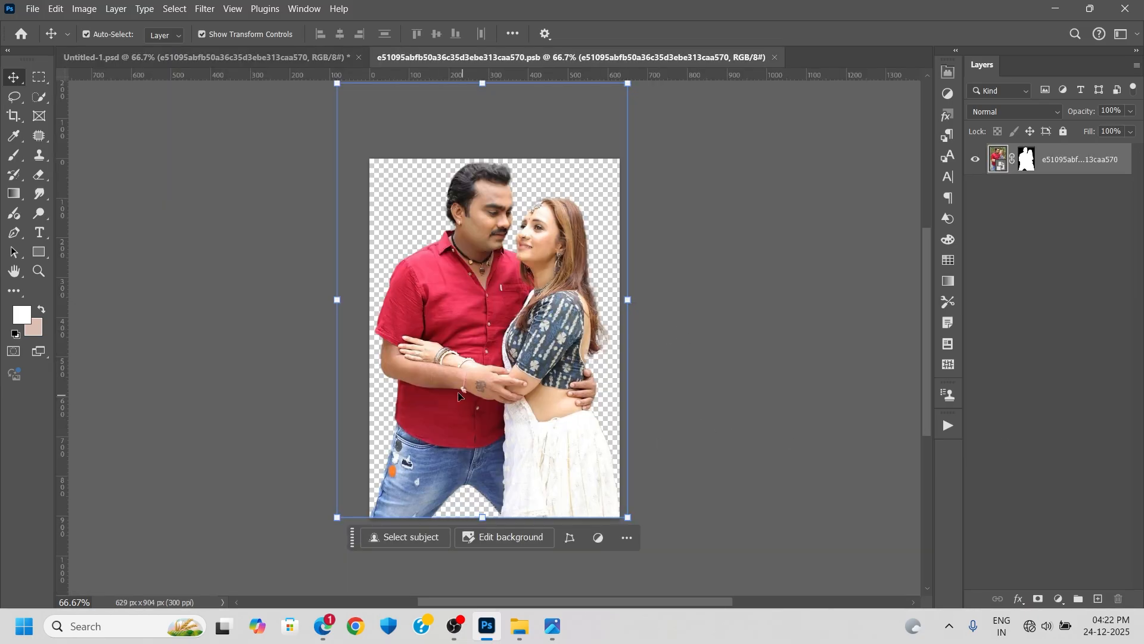
pyautogui.doubleClick(999, 157)
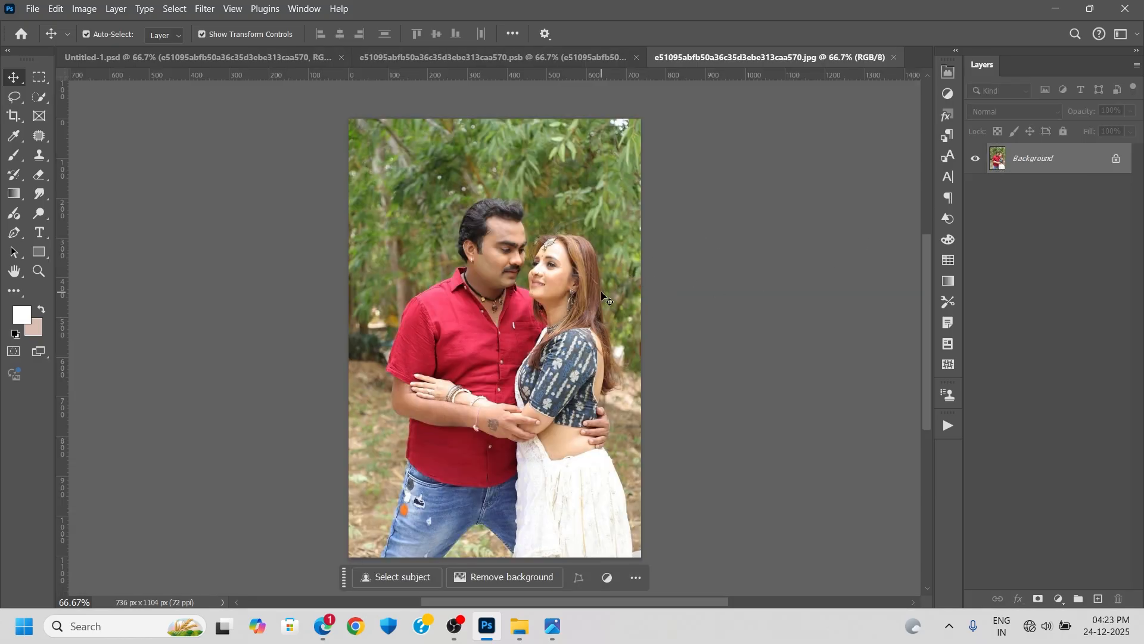
pyautogui.click(895, 58)
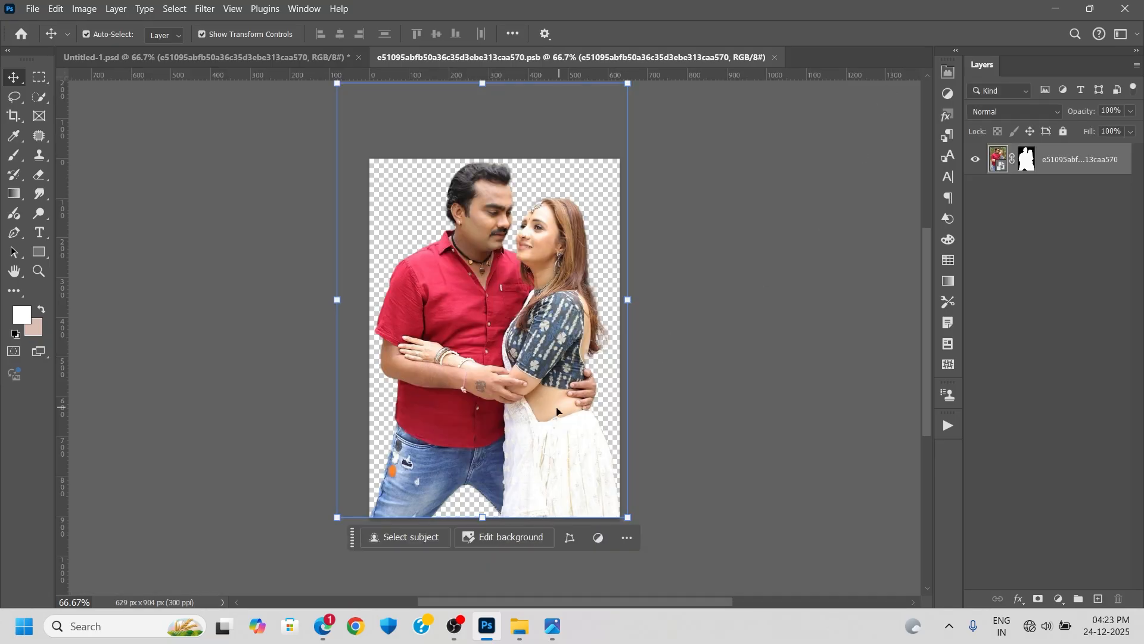
pyautogui.click(775, 57)
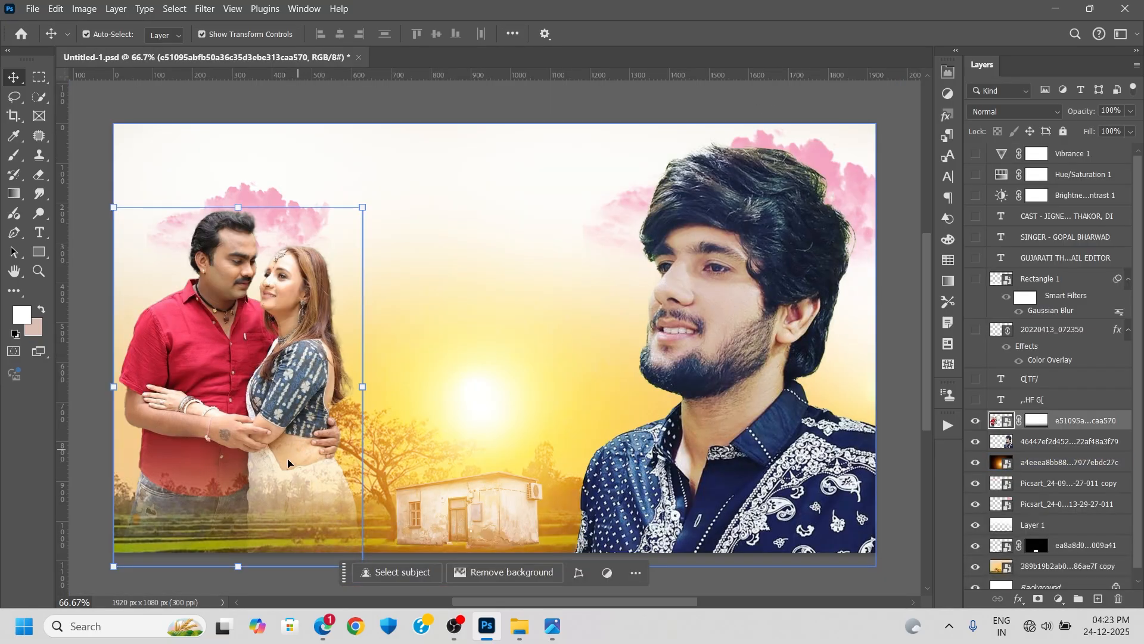
pyautogui.click(545, 453)
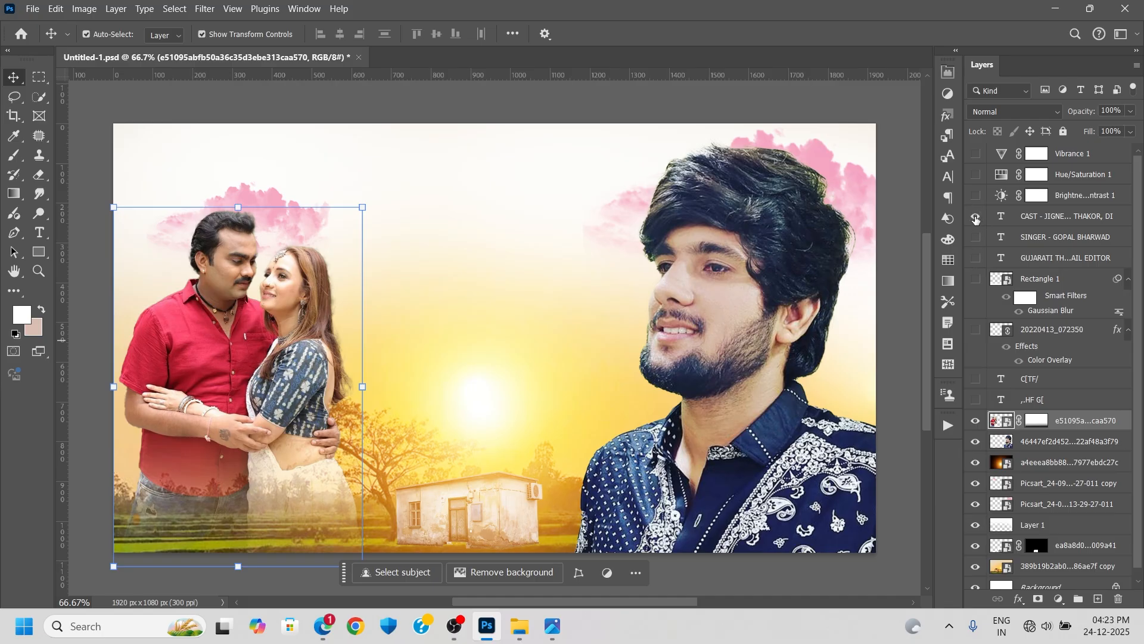
# - Show the cast credits, singer credit and GUJARATI THUMBNAIL EDITOR text layers, plus the blurred Rectangle 1 fade
pyautogui.click(976, 218)
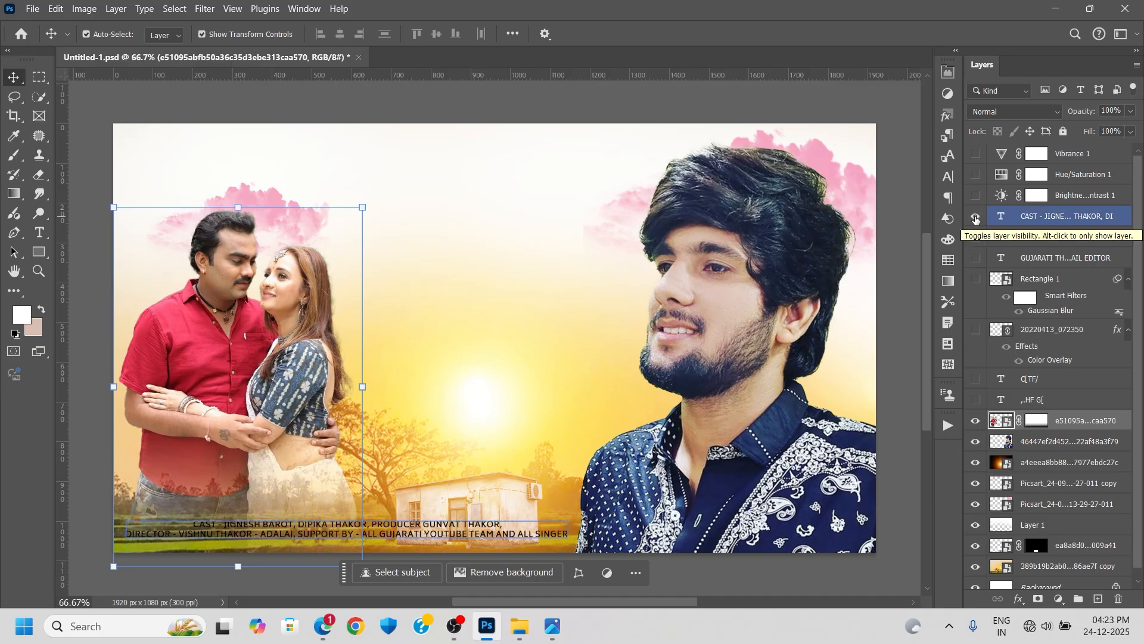
pyautogui.click(976, 279)
pyautogui.click(976, 279)
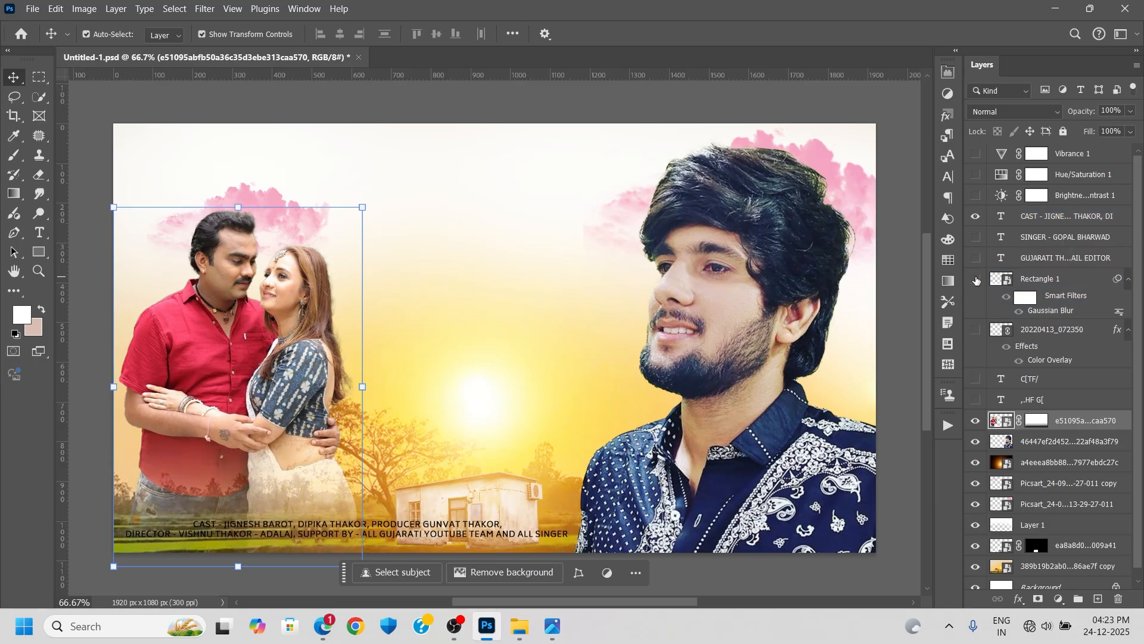
pyautogui.click(976, 279)
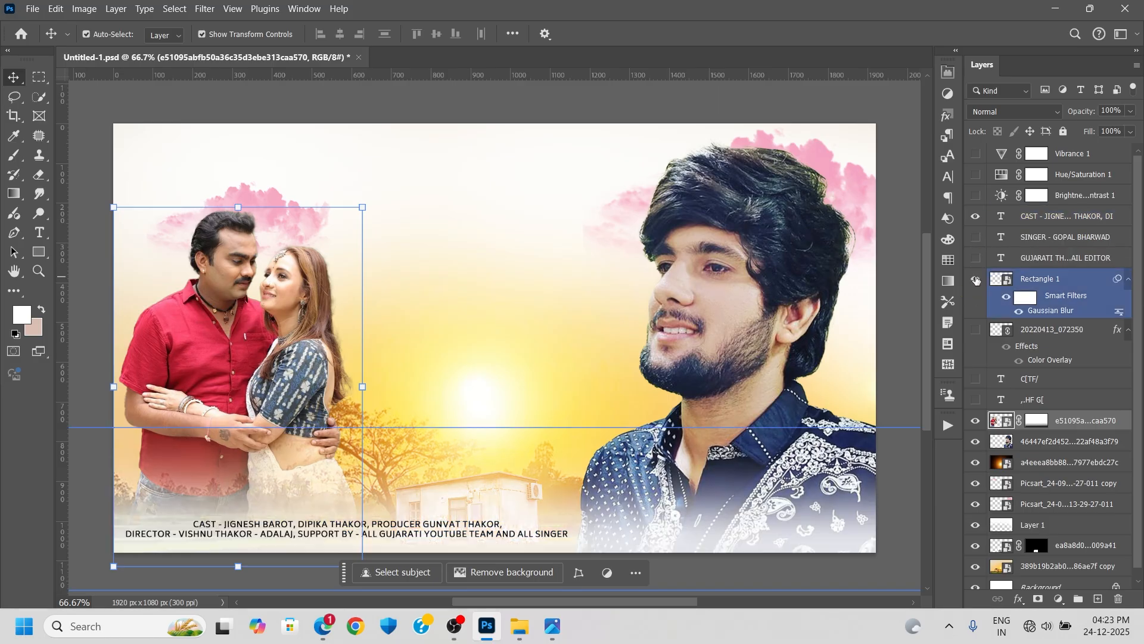
pyautogui.click(976, 238)
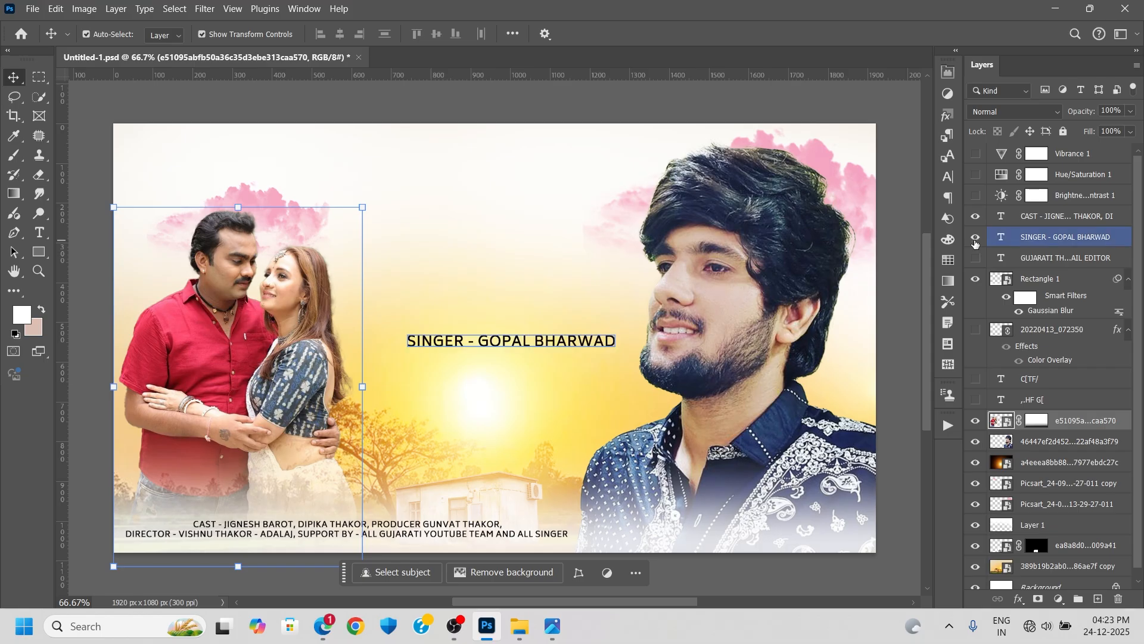
pyautogui.click(975, 257)
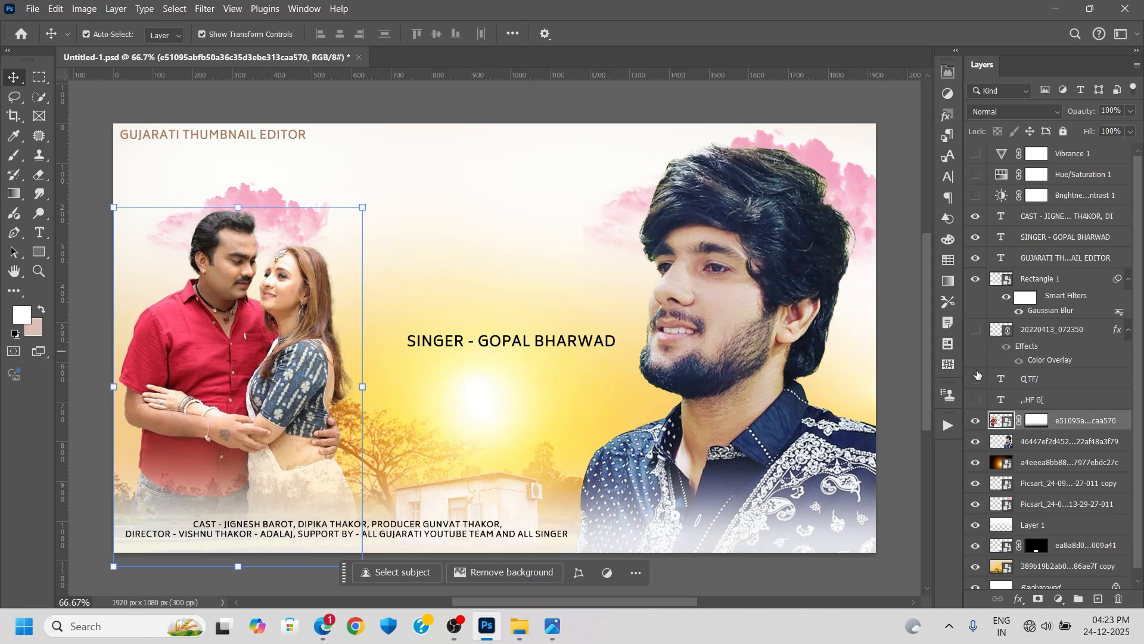
# - Preview the floral ornament layer and hide it again, and show and select the large red title text layer
pyautogui.click(977, 330)
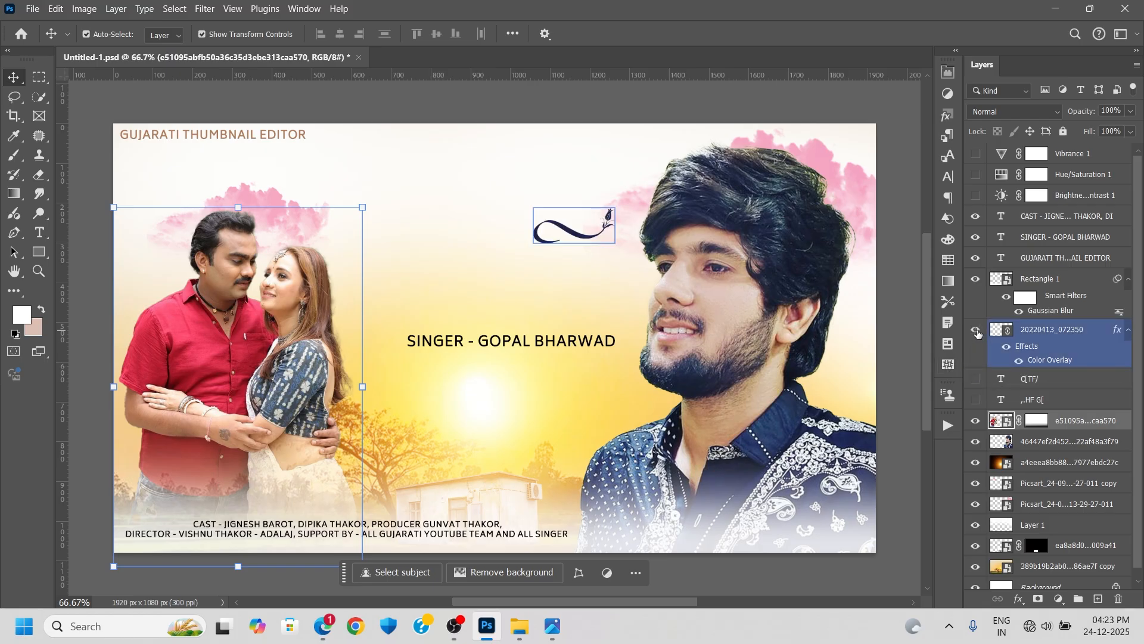
pyautogui.click(976, 330)
pyautogui.click(976, 379)
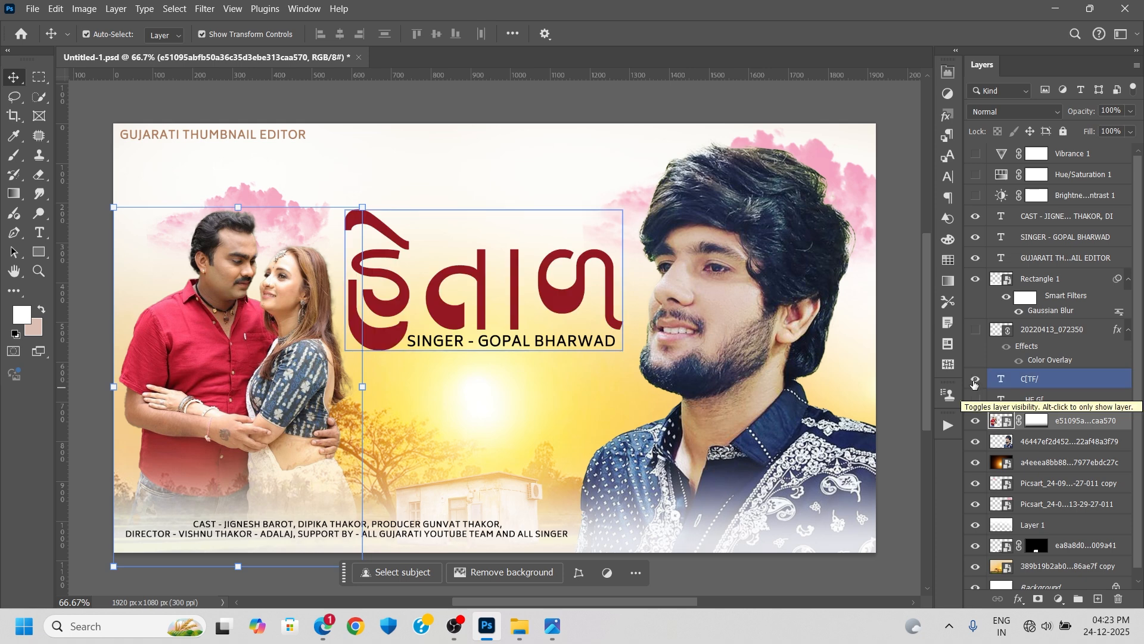
pyautogui.click(1023, 383)
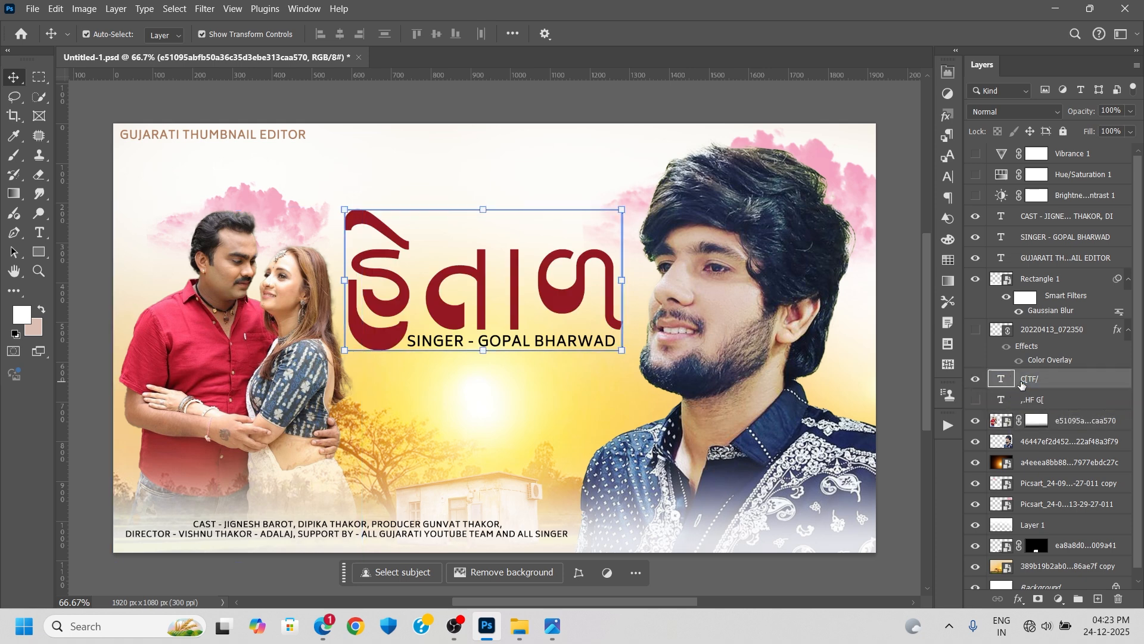
# - Show and select the navy title text layer placed above the large red title
pyautogui.doubleClick(1024, 380)
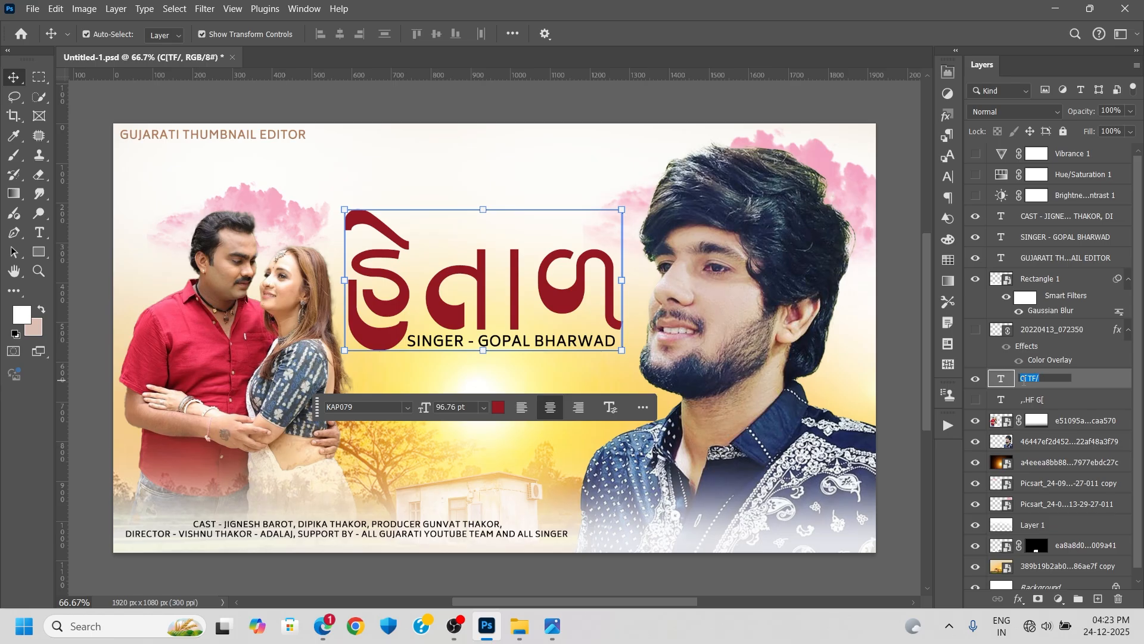
pyautogui.click(1088, 379)
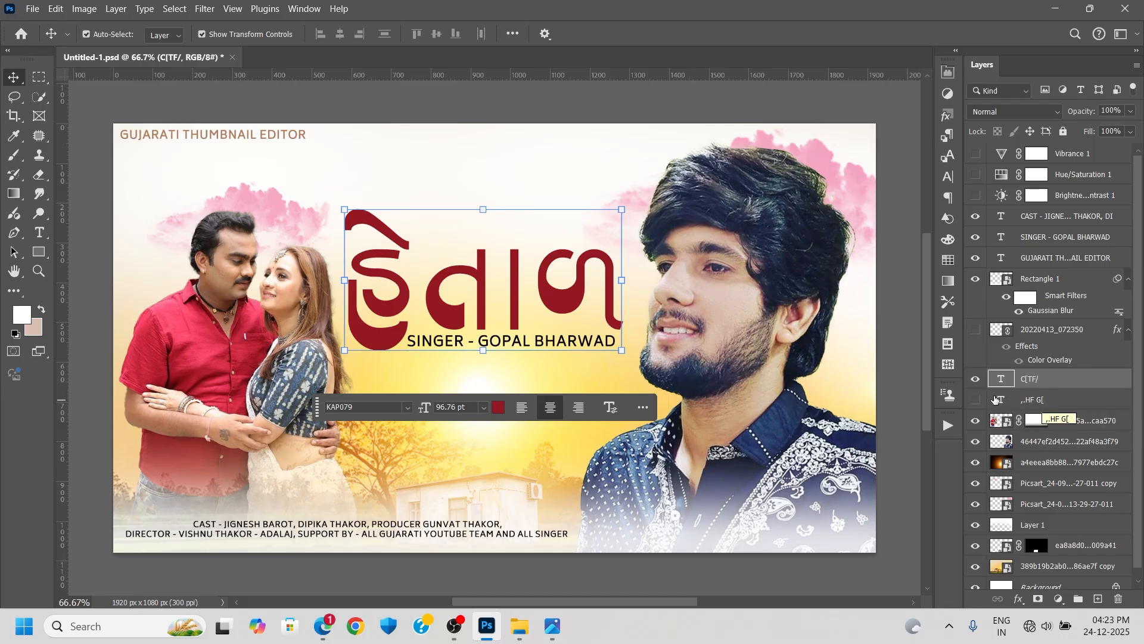
pyautogui.click(976, 400)
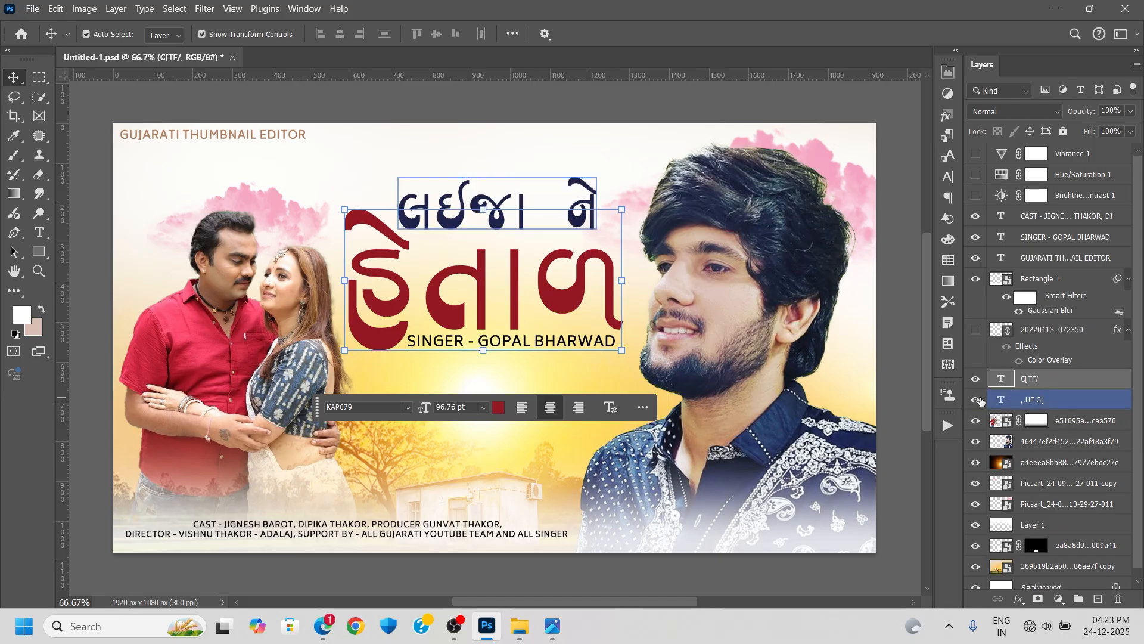
pyautogui.doubleClick(1037, 400)
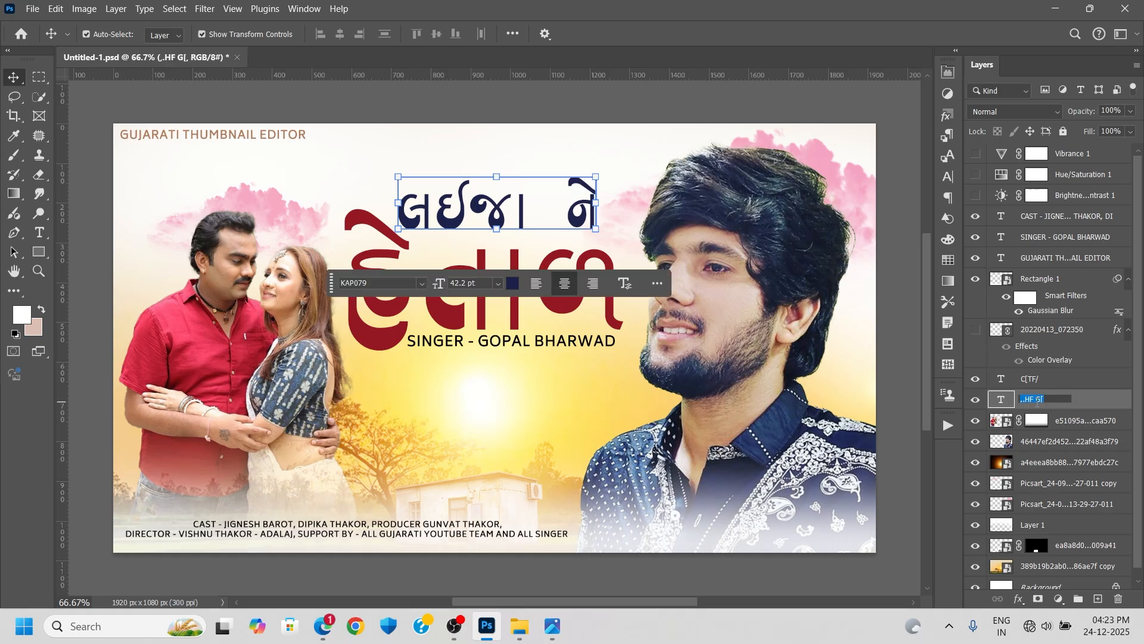
pyautogui.click(1091, 403)
# - Toggle the floral ornament layer to compare the title with and without it, leave it shown, and deselect all layers
pyautogui.click(976, 333)
pyautogui.click(976, 332)
pyautogui.click(976, 332)
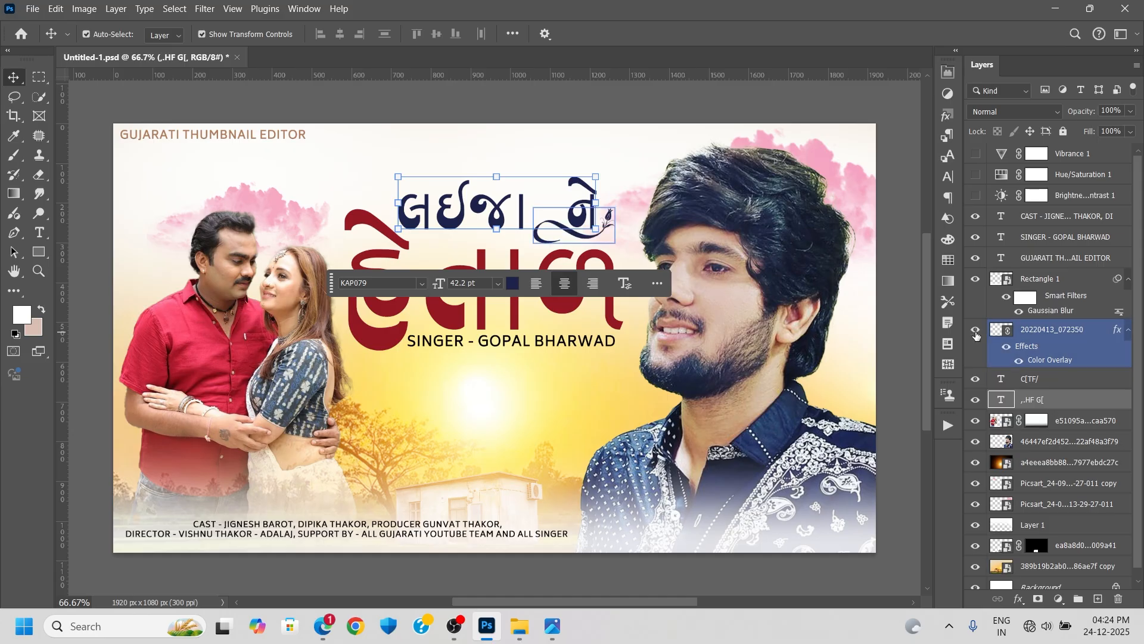
pyautogui.click(975, 333)
pyautogui.click(976, 333)
pyautogui.click(976, 332)
pyautogui.click(975, 332)
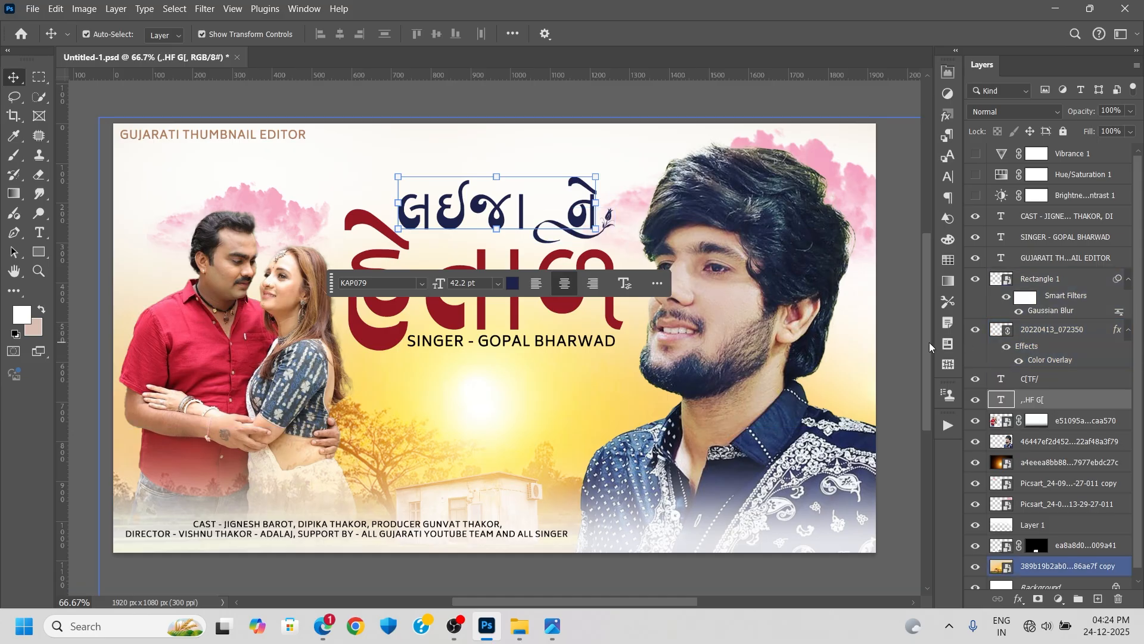
pyautogui.moveTo(928, 341)
pyautogui.mouseDown()
pyautogui.moveTo(928, 313)
pyautogui.moveTo(935, 343)
pyautogui.moveTo(929, 327)
pyautogui.mouseUp()
pyautogui.click(892, 303)
pyautogui.click(891, 302)
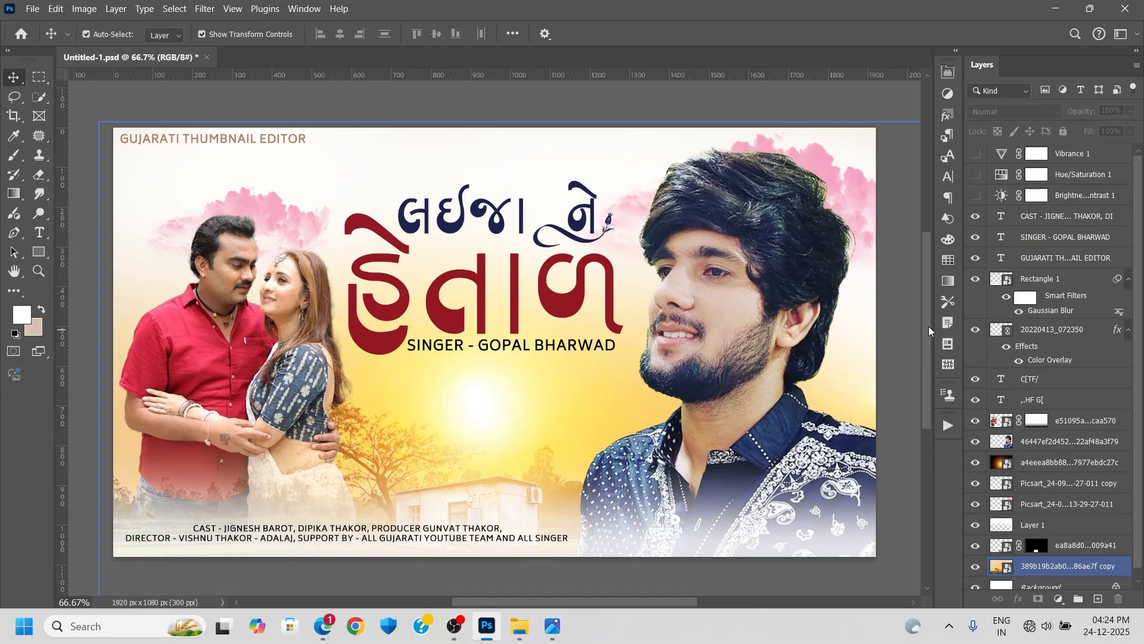
# - Show the Brightness/Contrast 1, Hue/Saturation 1 and Vibrance 1 adjustment layers over the whole composition
pyautogui.moveTo(929, 313); pyautogui.dragTo(928, 305)
pyautogui.click(1128, 359)
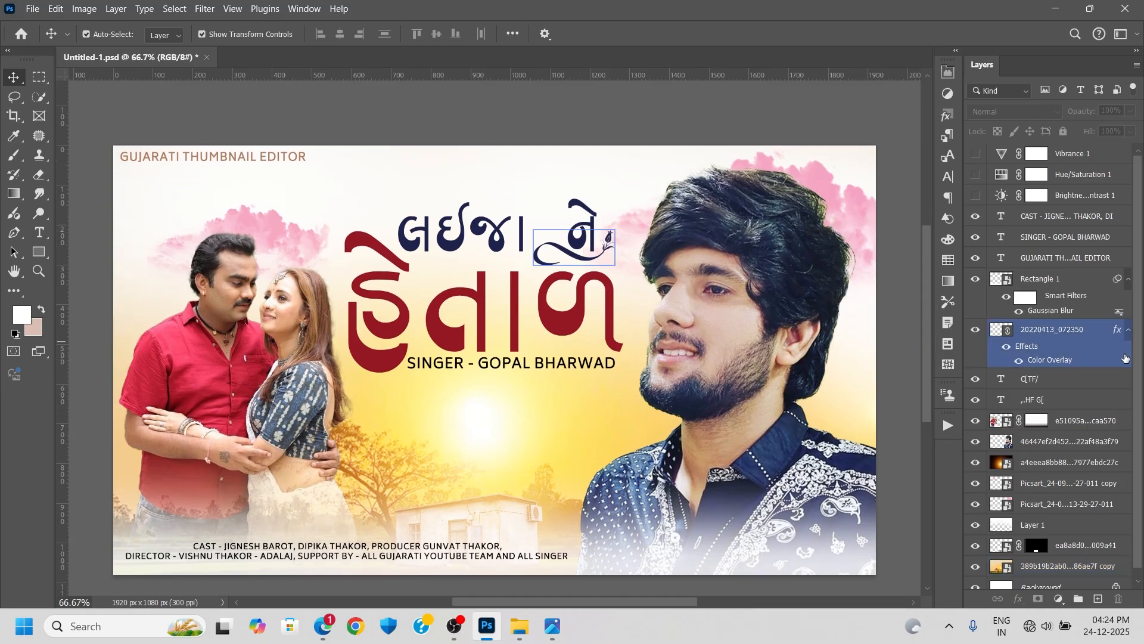
pyautogui.click(1134, 375)
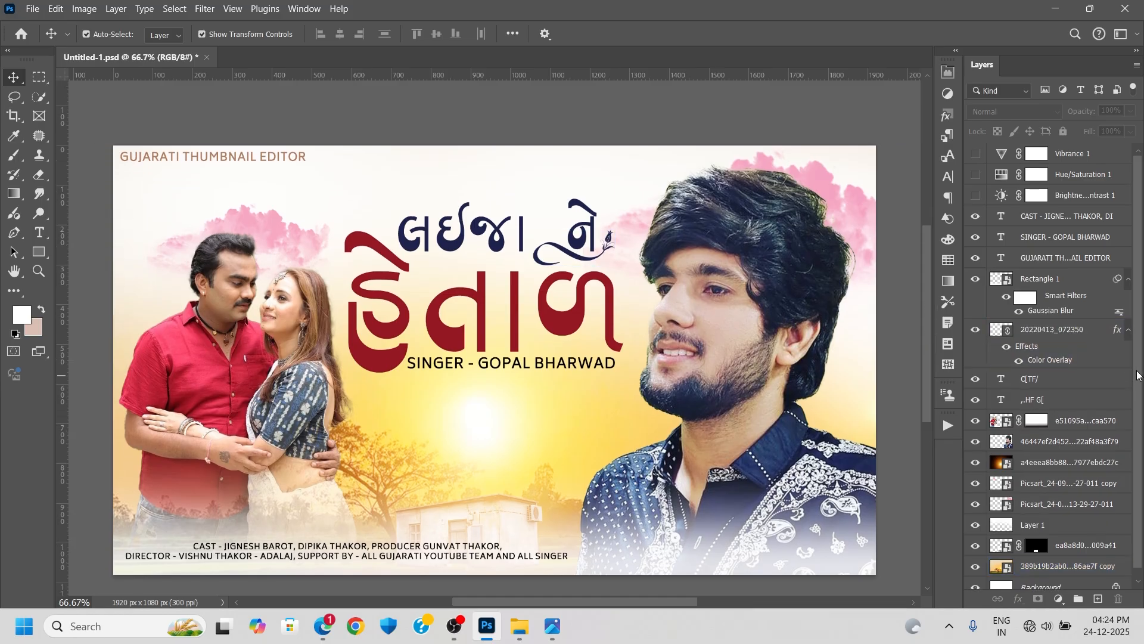
pyautogui.click(975, 199)
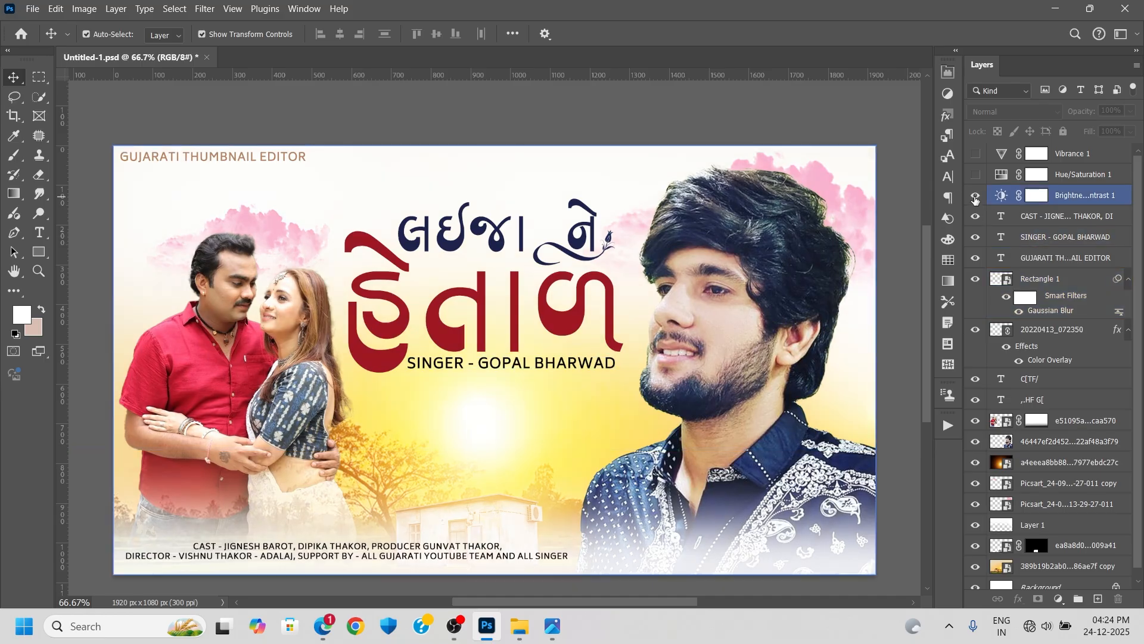
pyautogui.click(976, 174)
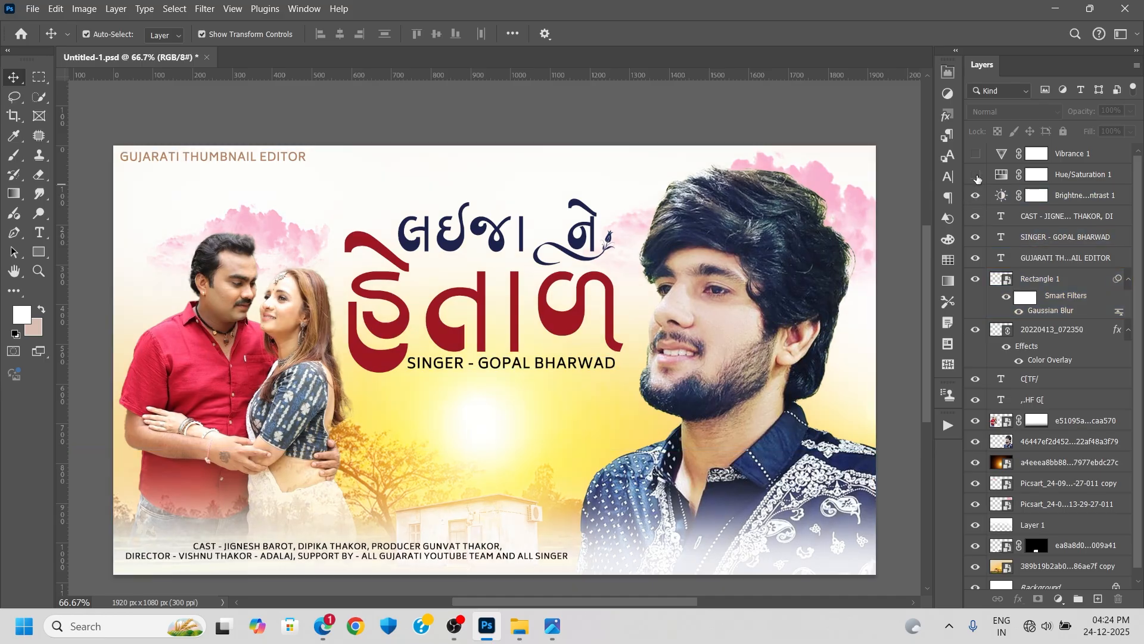
pyautogui.click(976, 174)
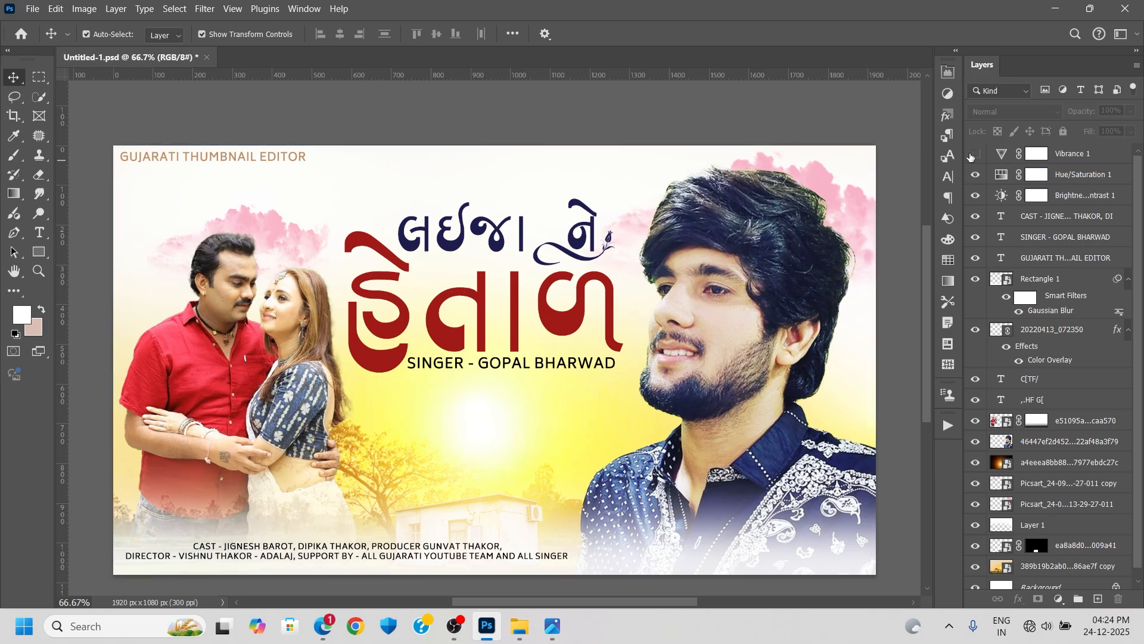
pyautogui.click(977, 155)
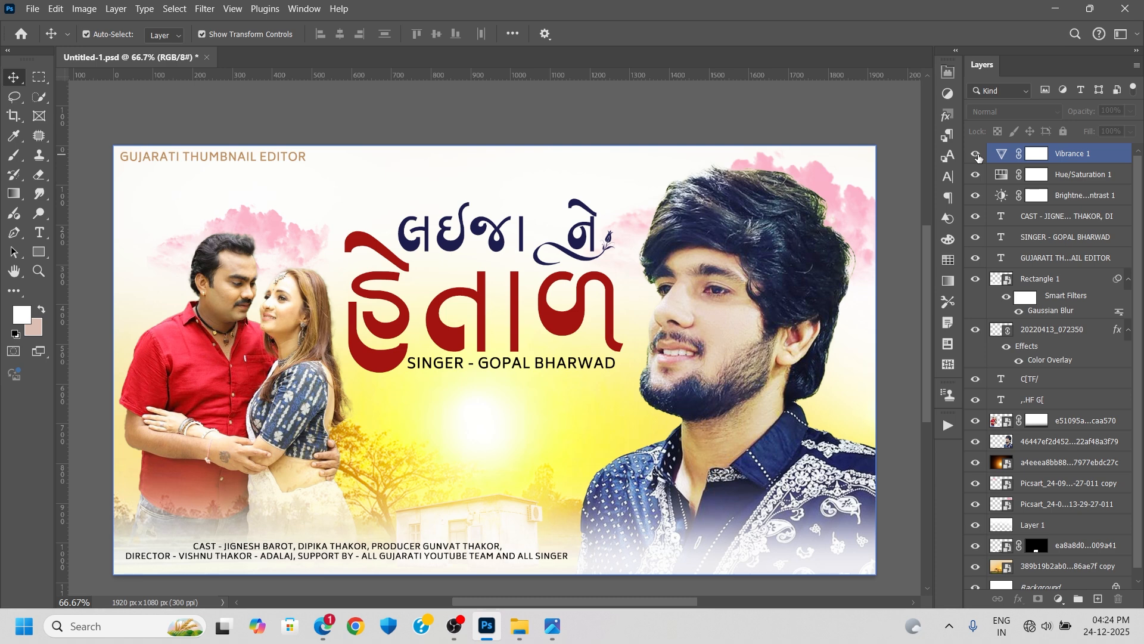
pyautogui.click(1115, 299)
pyautogui.moveTo(1139, 298); pyautogui.dragTo(1133, 260)
pyautogui.click(1132, 258)
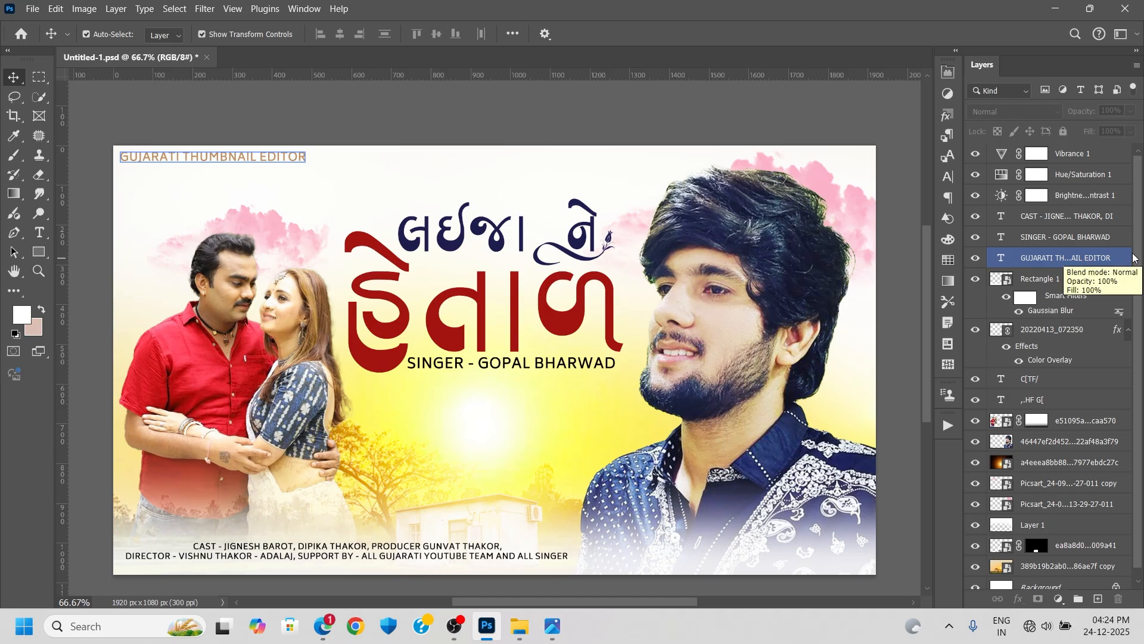
pyautogui.click(908, 270)
pyautogui.click(898, 268)
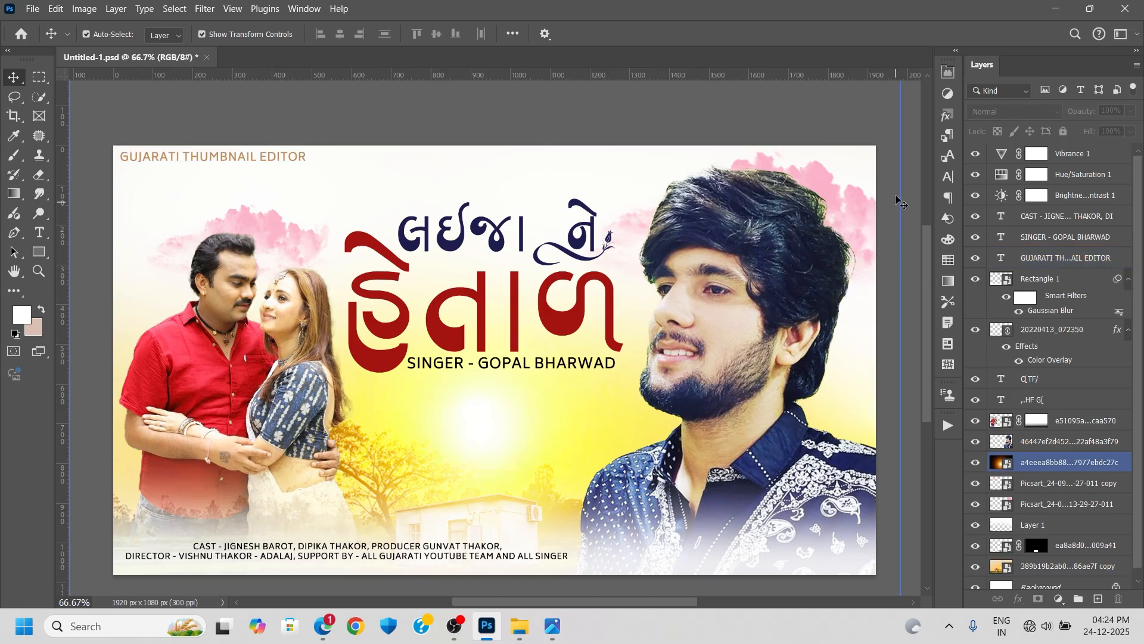
pyautogui.click(901, 170)
pyautogui.click(907, 145)
pyautogui.click(901, 129)
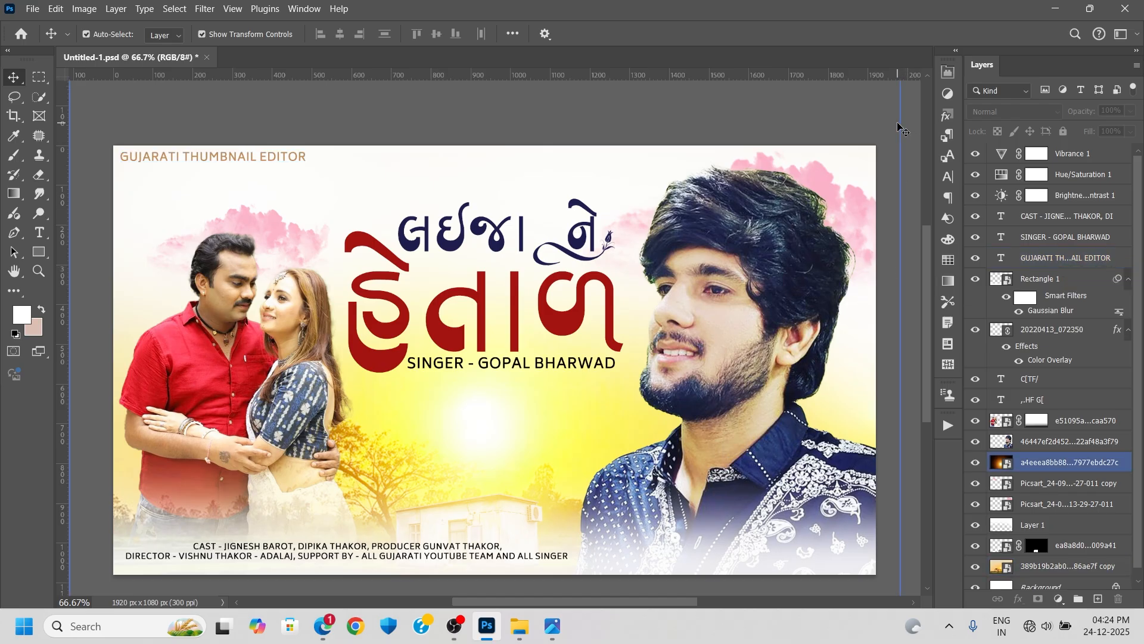